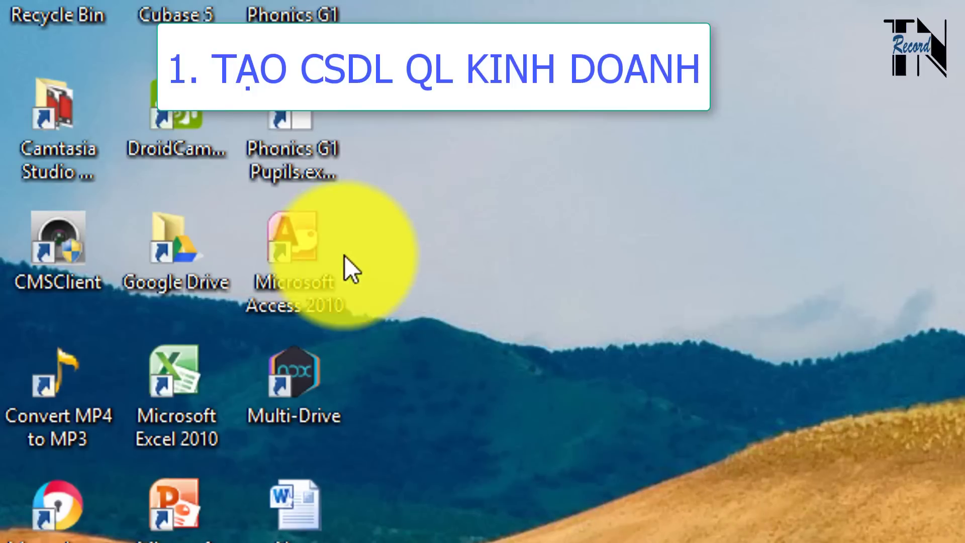
- Launch Microsoft Access 2010 from its desktop shortcut
{"action": "double_click", "coordinate": [308, 255]}
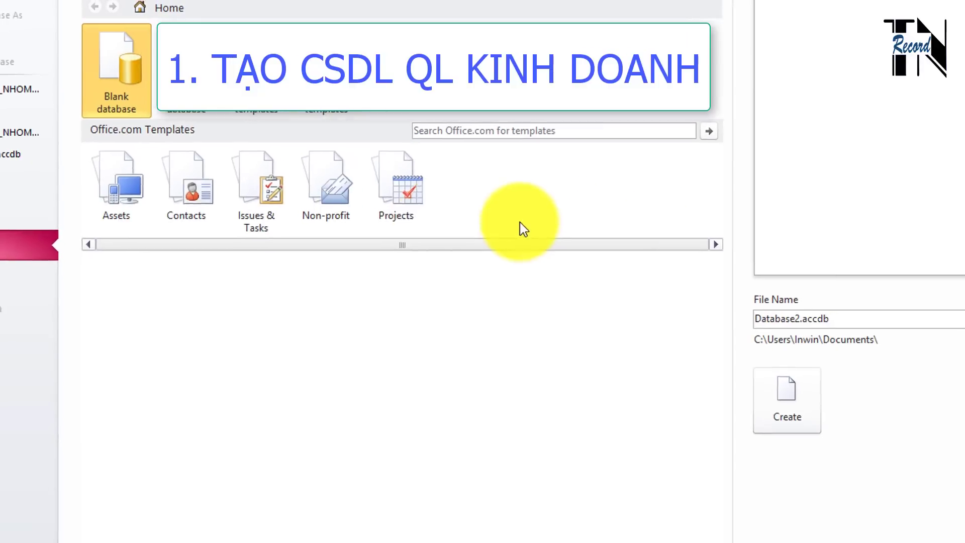
- Create a blank database named QLKINHDOANH_12A1_NHOM1
{"action": "double_click", "coordinate": [838, 316]}
{"action": "type", "text": "QL"}
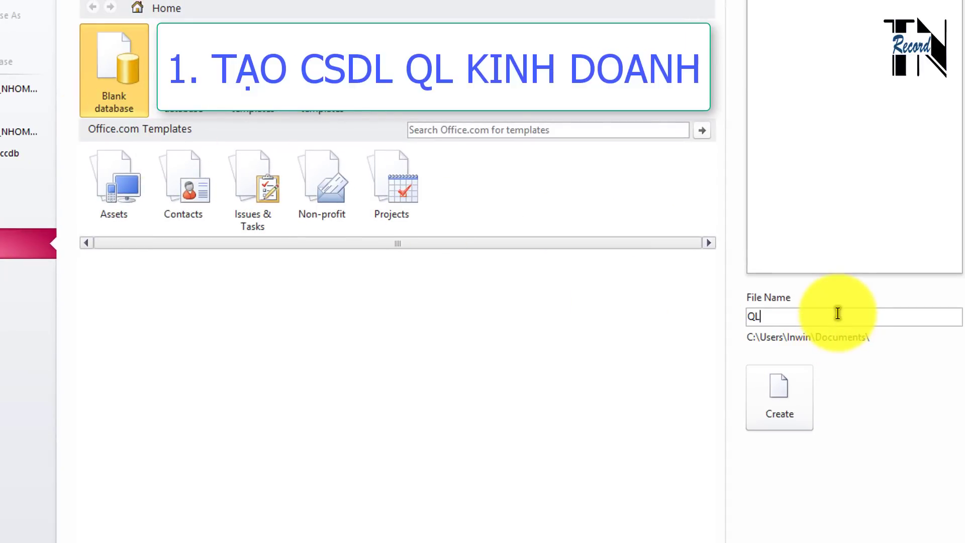
{"action": "type", "text": "KINHD"}
{"action": "type", "text": "OANH"}
{"action": "type", "text": "_12A1_NHOM1"}
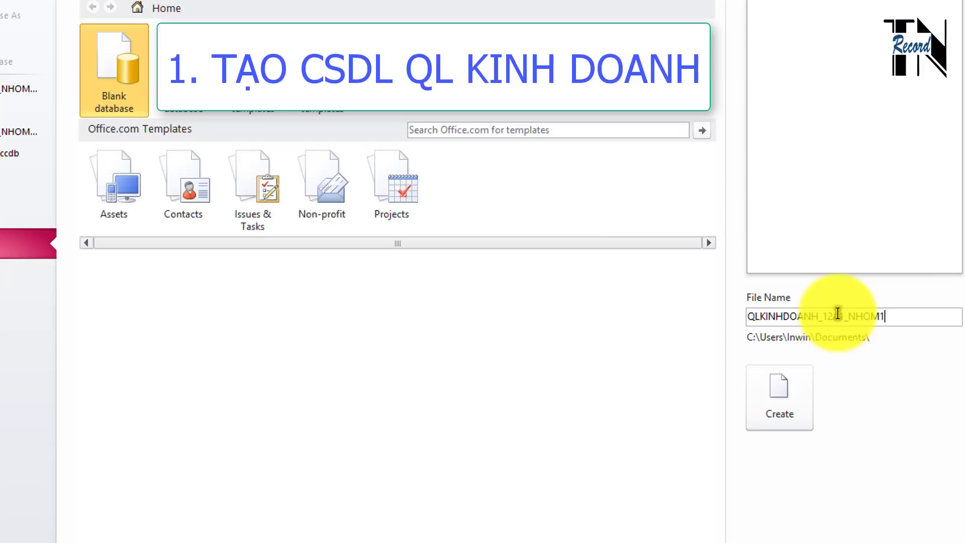
{"action": "left_click", "coordinate": [786, 403]}
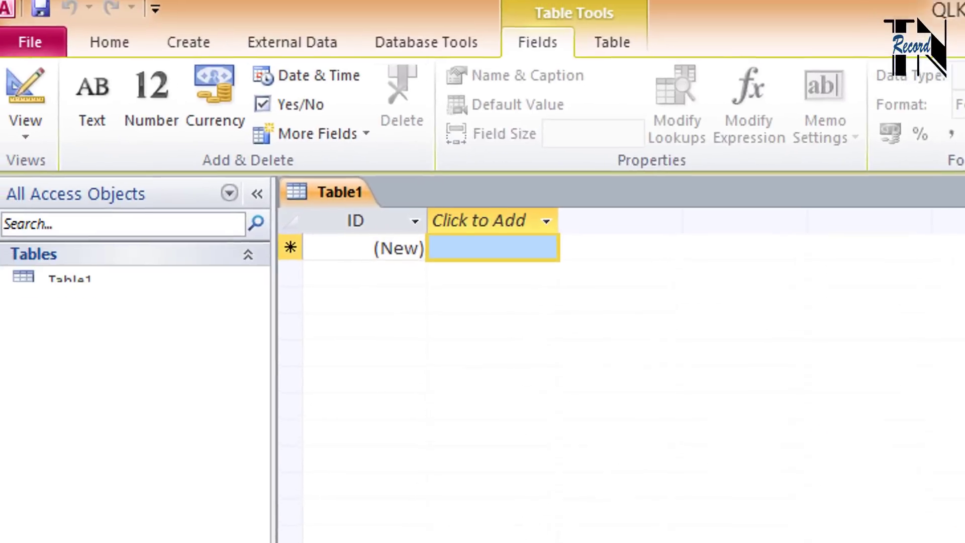
- Switch Table1 to Design View, saving it as KHACH_HANG
{"action": "left_click", "coordinate": [74, 298]}
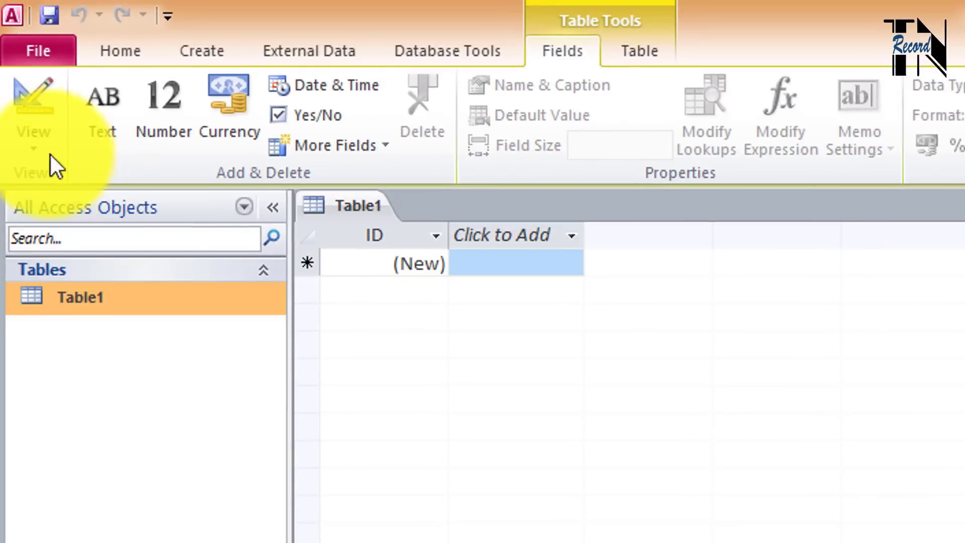
{"action": "left_click", "coordinate": [30, 125]}
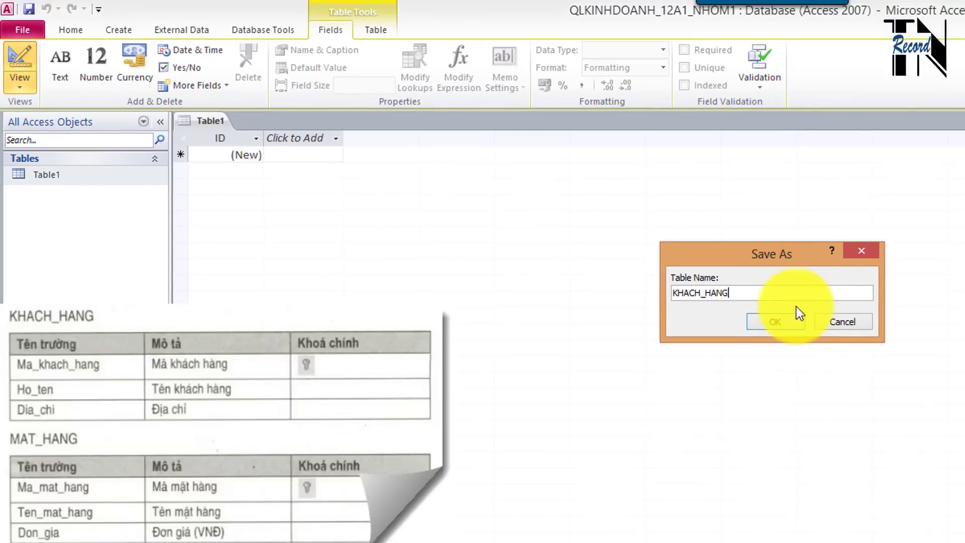
{"action": "left_click", "coordinate": [780, 328]}
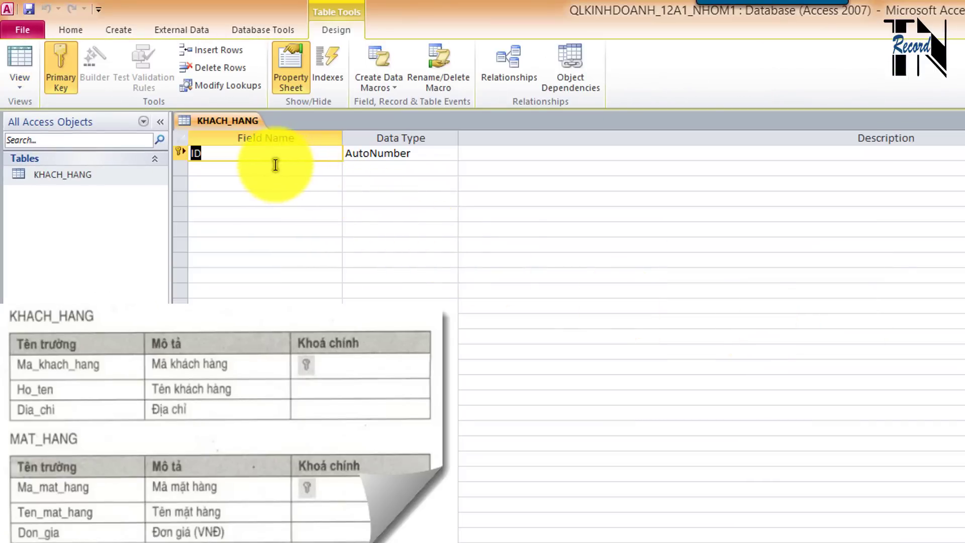
- Rename the ID field to MA_KHACH_HANG and make it a Number field
{"action": "left_click", "coordinate": [261, 155]}
{"action": "key", "text": "BackSpace"}
{"action": "key", "text": "BackSpace"}
{"action": "type", "text": "MA_"}
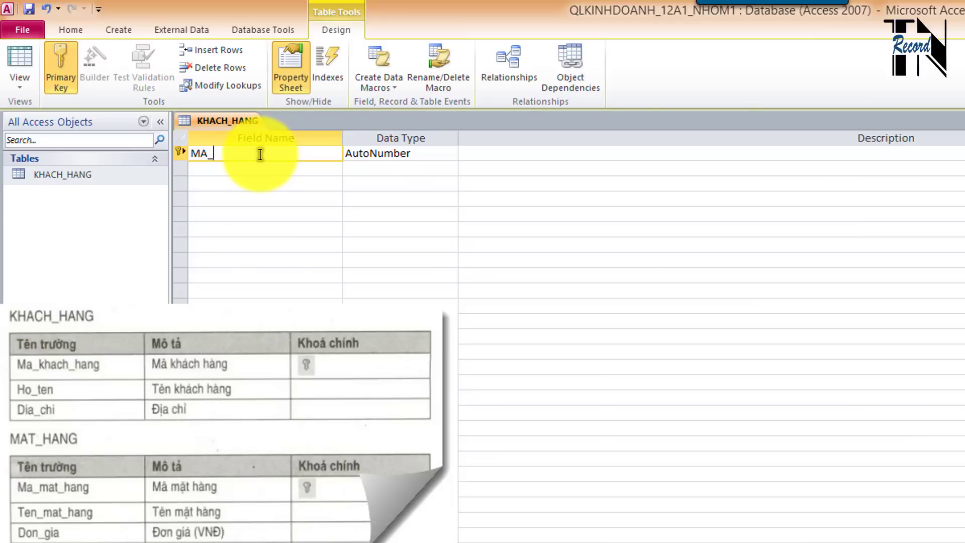
{"action": "type", "text": "KHACH_"}
{"action": "type", "text": "HANG"}
{"action": "left_click", "coordinate": [423, 153]}
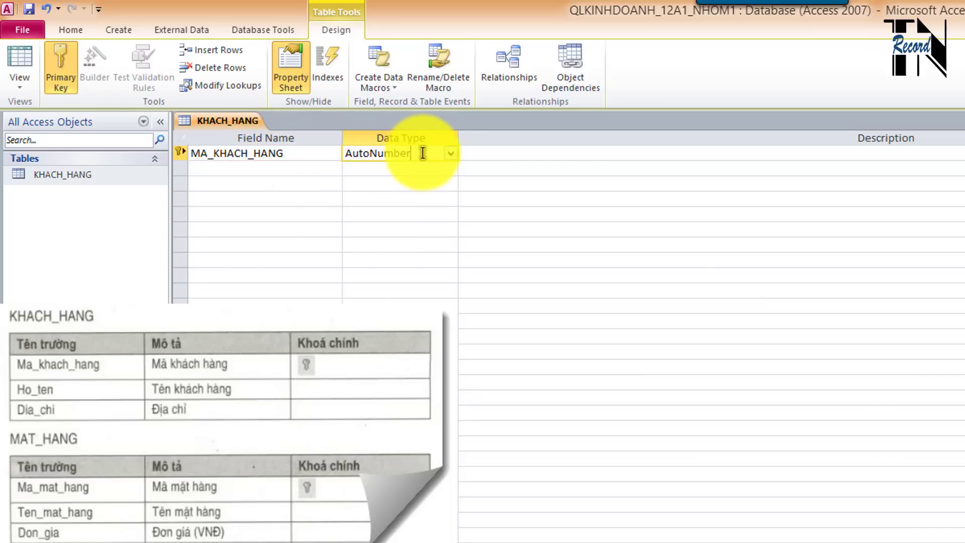
{"action": "left_click", "coordinate": [449, 152]}
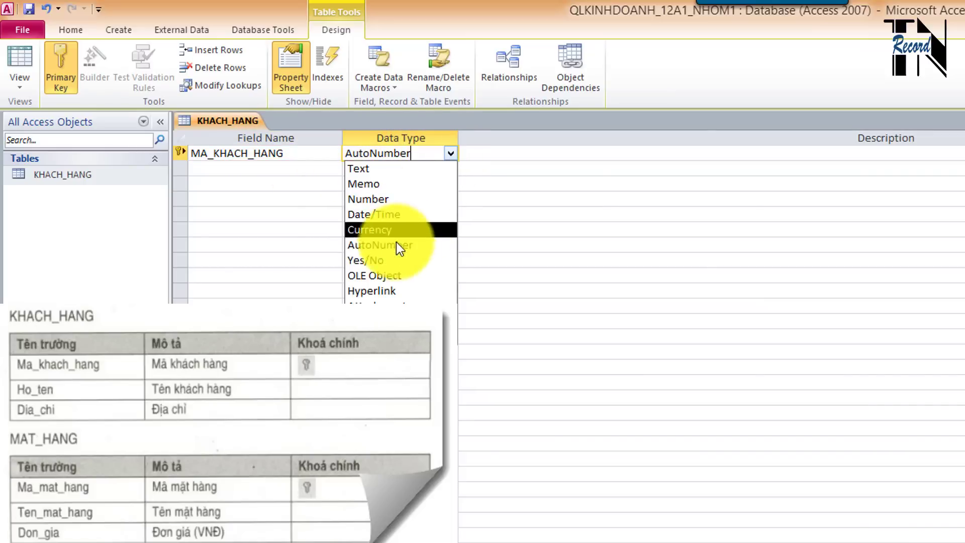
{"action": "left_click", "coordinate": [377, 201]}
- Add HO_TEN and DIA_CHI as Text fields and save the table design
{"action": "left_click", "coordinate": [278, 170]}
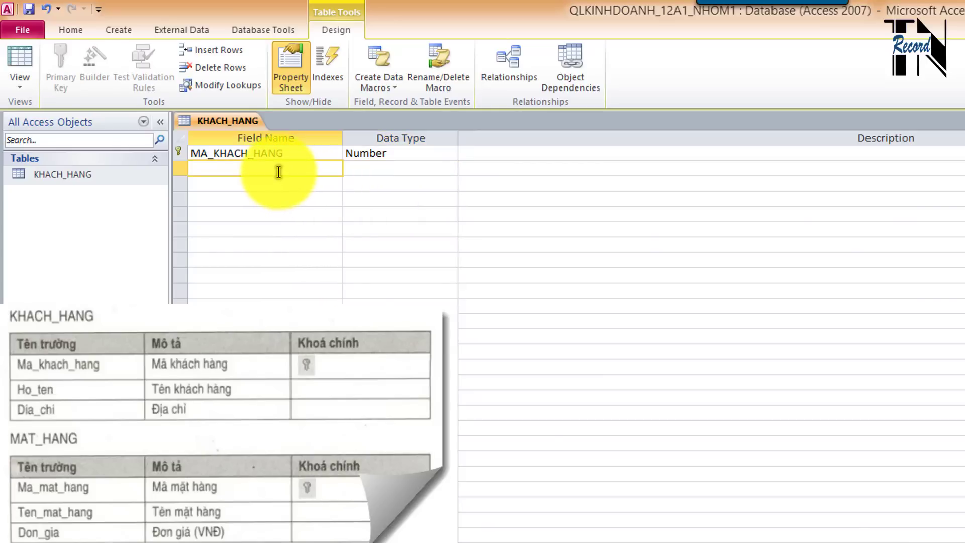
{"action": "type", "text": "HO_"}
{"action": "type", "text": "TEN"}
{"action": "left_click", "coordinate": [418, 168]}
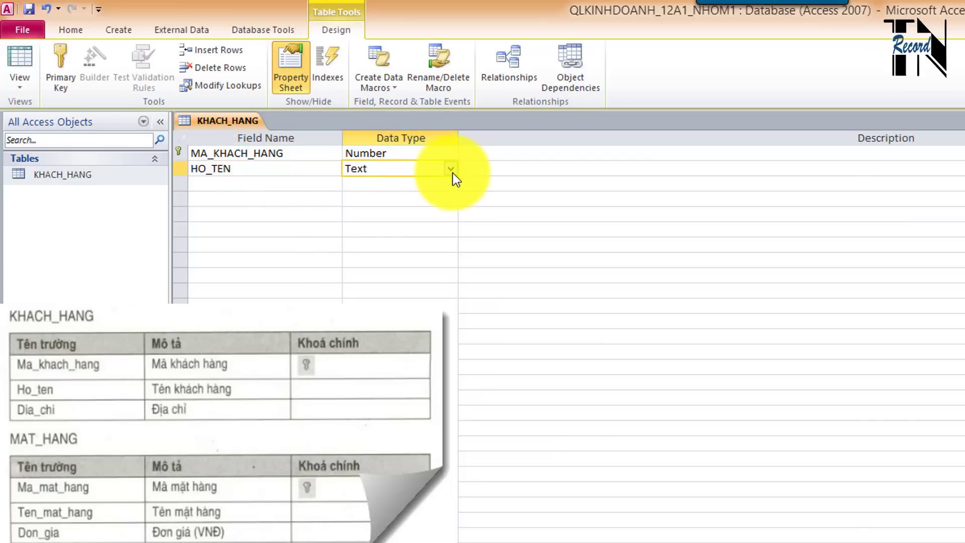
{"action": "left_click", "coordinate": [453, 173]}
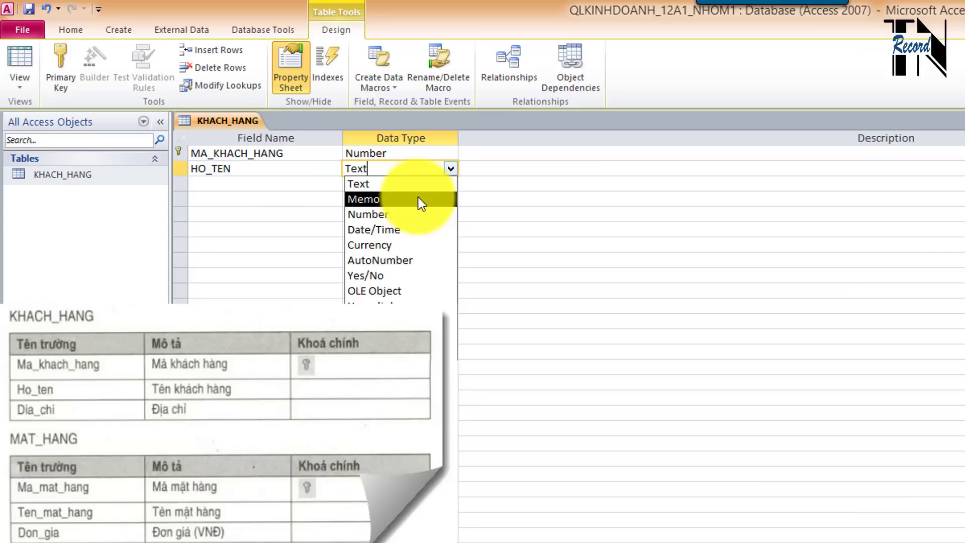
{"action": "left_click", "coordinate": [408, 190]}
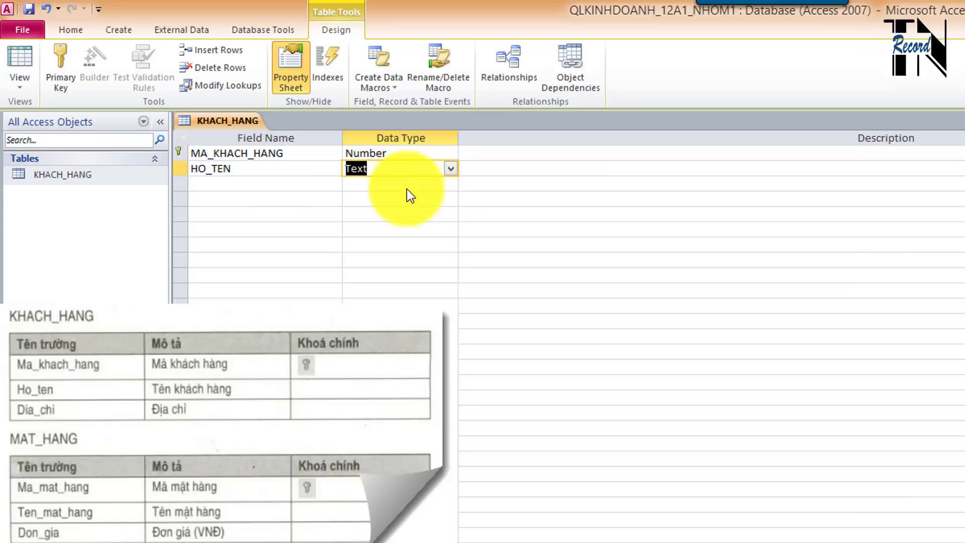
{"action": "left_click", "coordinate": [255, 185]}
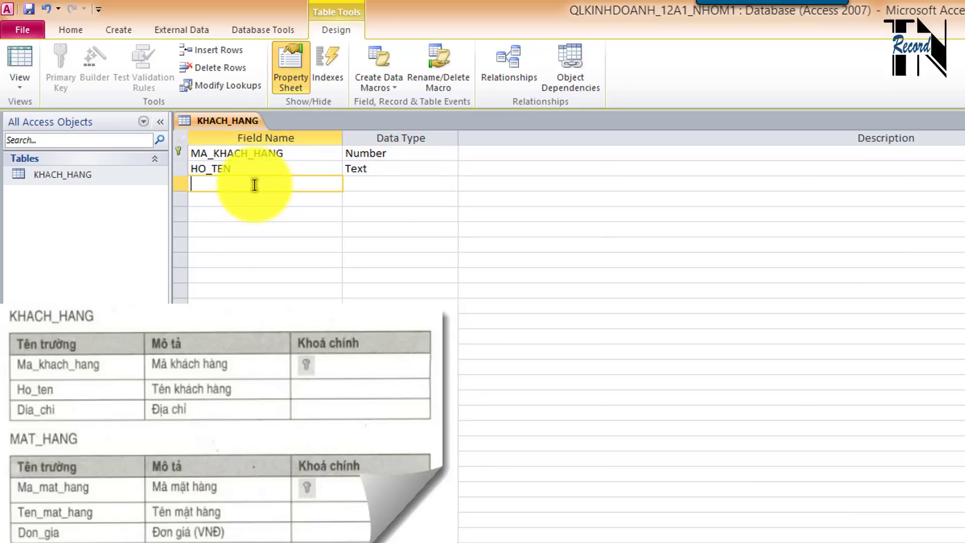
{"action": "type", "text": "DIA"}
{"action": "type", "text": "_CHI"}
{"action": "left_click", "coordinate": [431, 184]}
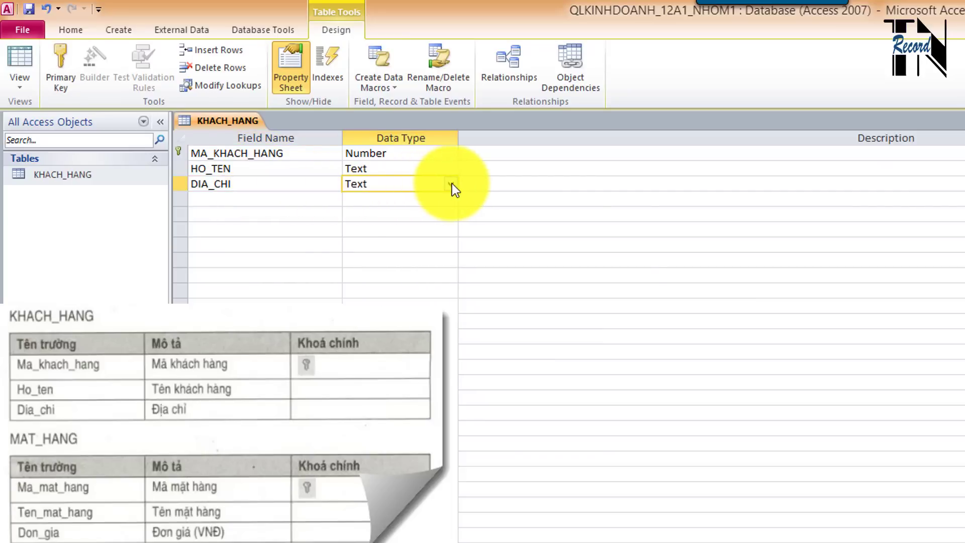
{"action": "left_click", "coordinate": [451, 184]}
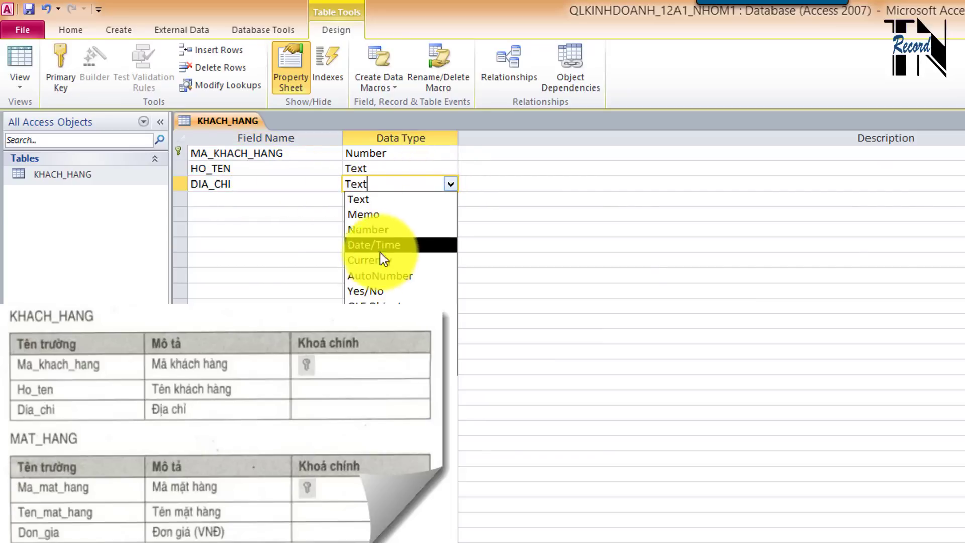
{"action": "left_click", "coordinate": [363, 202]}
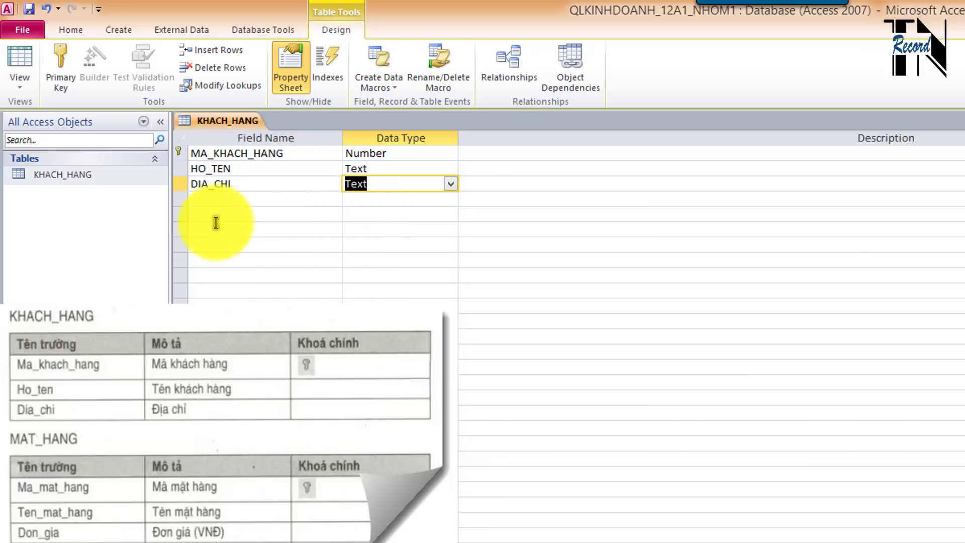
{"action": "left_click", "coordinate": [29, 11]}
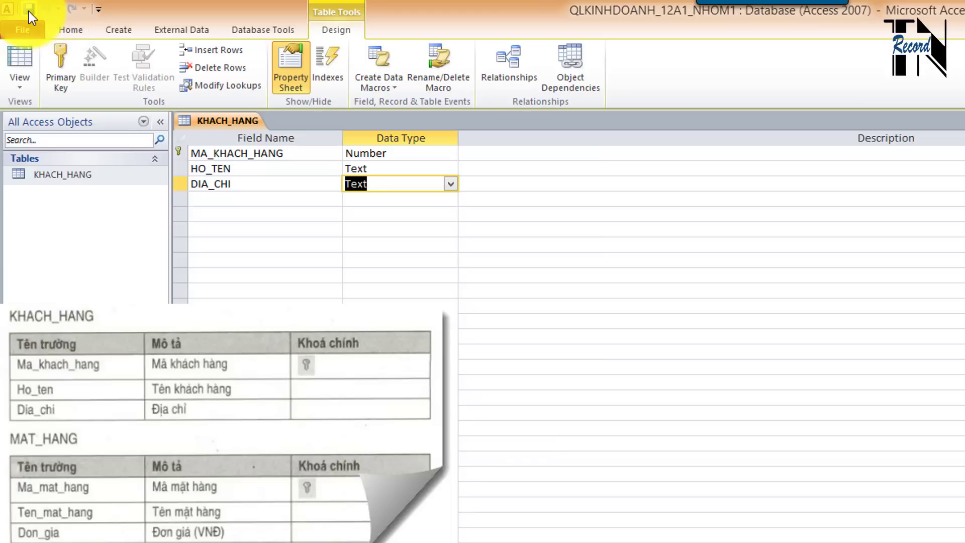
- Create a new blank table and switch it to Design View under the name MAT_HANG
{"action": "left_click", "coordinate": [120, 31]}
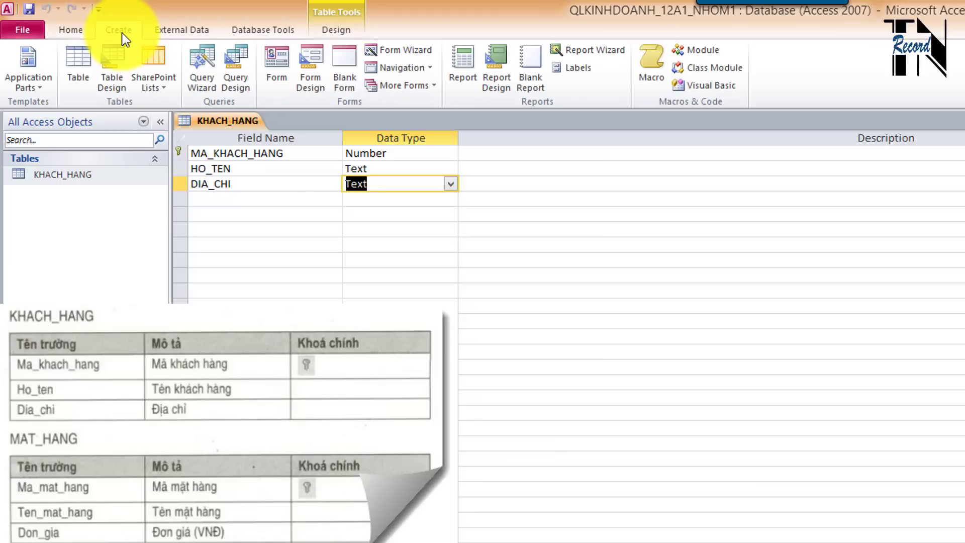
{"action": "left_click", "coordinate": [69, 59]}
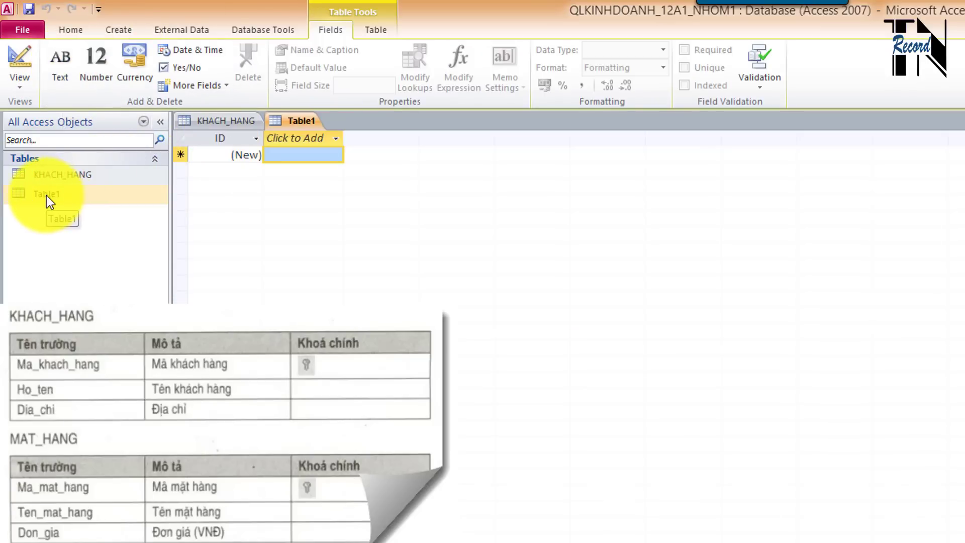
{"action": "left_click", "coordinate": [46, 195]}
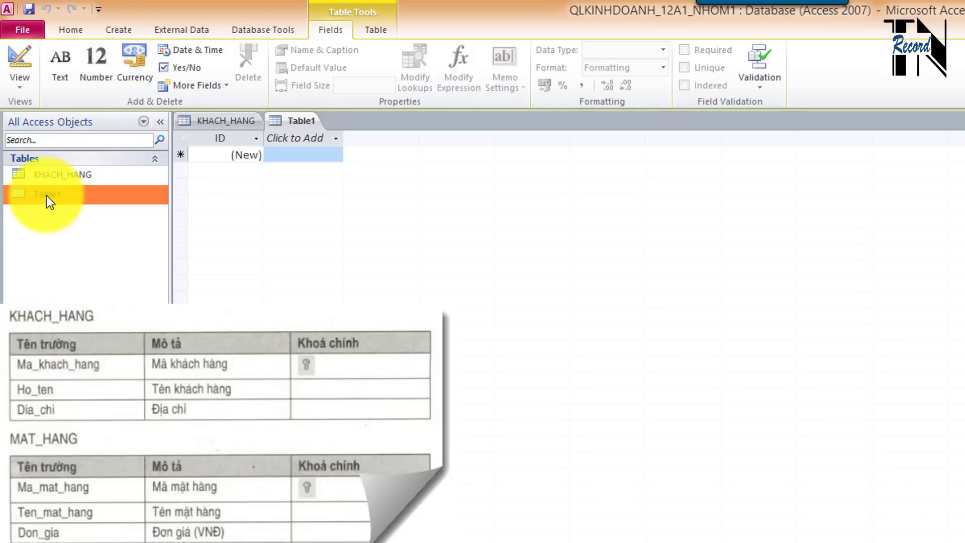
{"action": "left_click", "coordinate": [25, 62]}
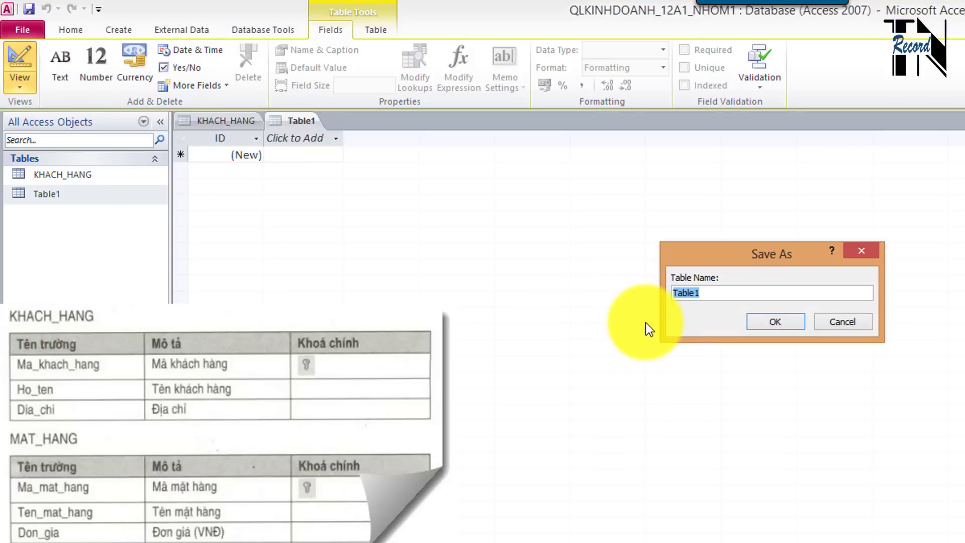
{"action": "type", "text": "MAT"}
{"action": "type", "text": "_"}
{"action": "type", "text": "HANG"}
- Save the table as MAT_HANG, name the key MA_MAT_HANG, and set it and DON_GIA to Number
{"action": "left_click", "coordinate": [774, 324]}
{"action": "type", "text": "MA_"}
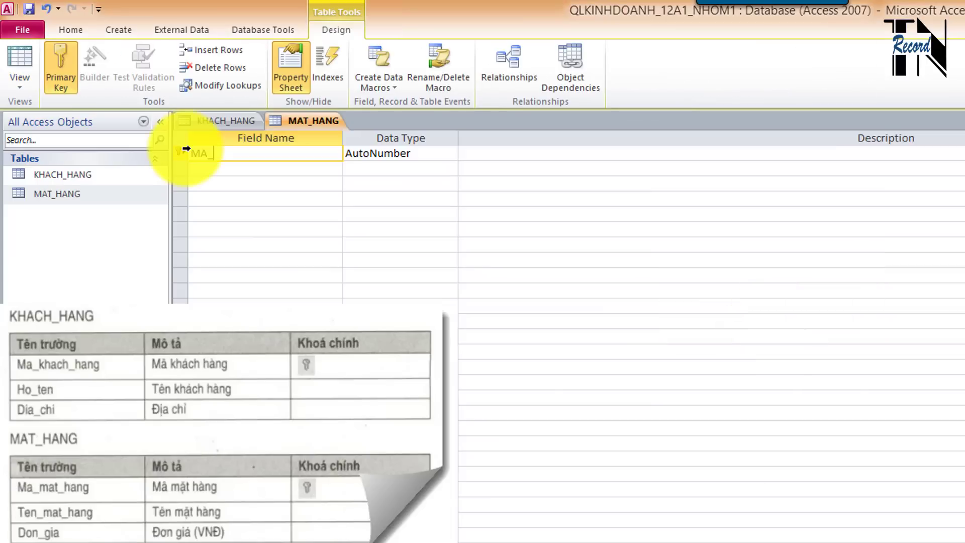
{"action": "type", "text": "MAT"}
{"action": "type", "text": "_HANG"}
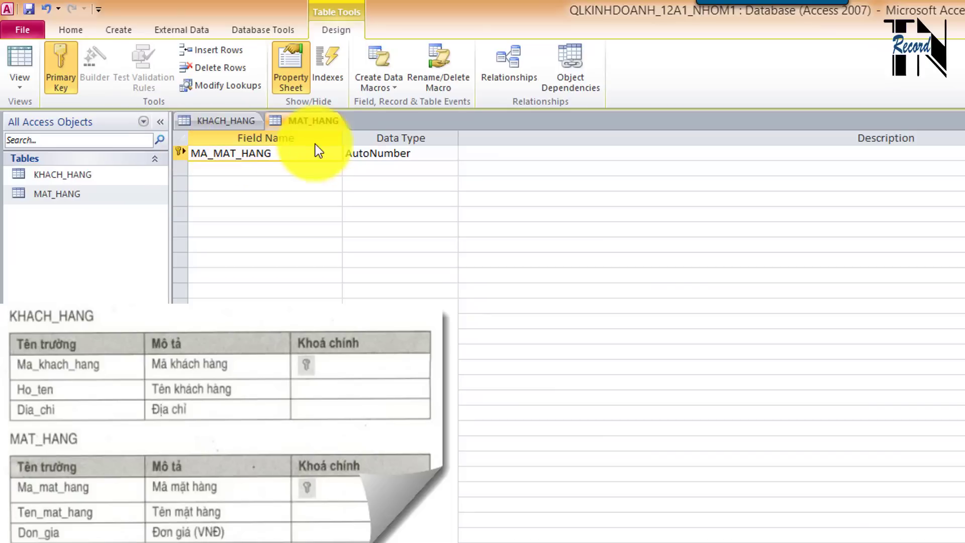
{"action": "left_click", "coordinate": [430, 153]}
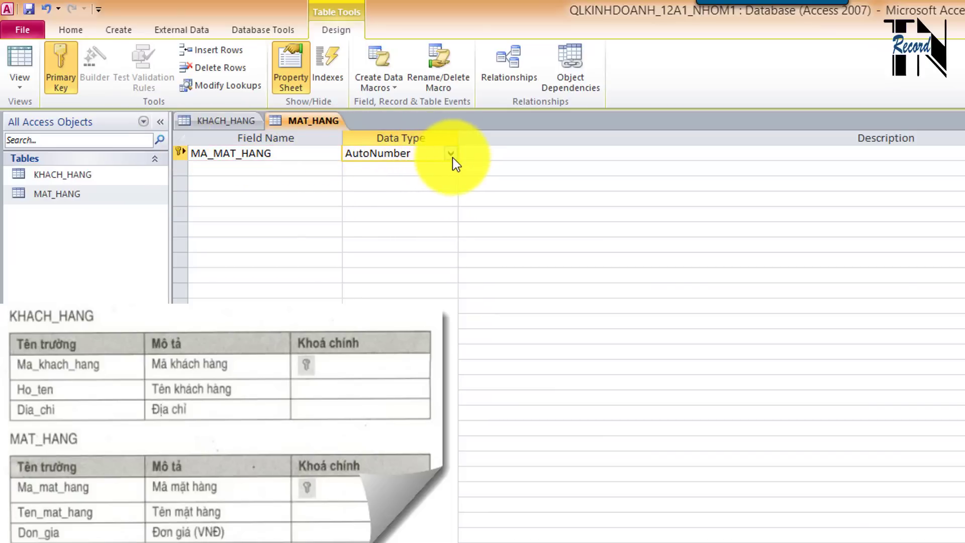
{"action": "left_click", "coordinate": [452, 158]}
{"action": "left_click", "coordinate": [401, 197]}
{"action": "left_click", "coordinate": [266, 179]}
{"action": "type", "text": "DON_GIA"}
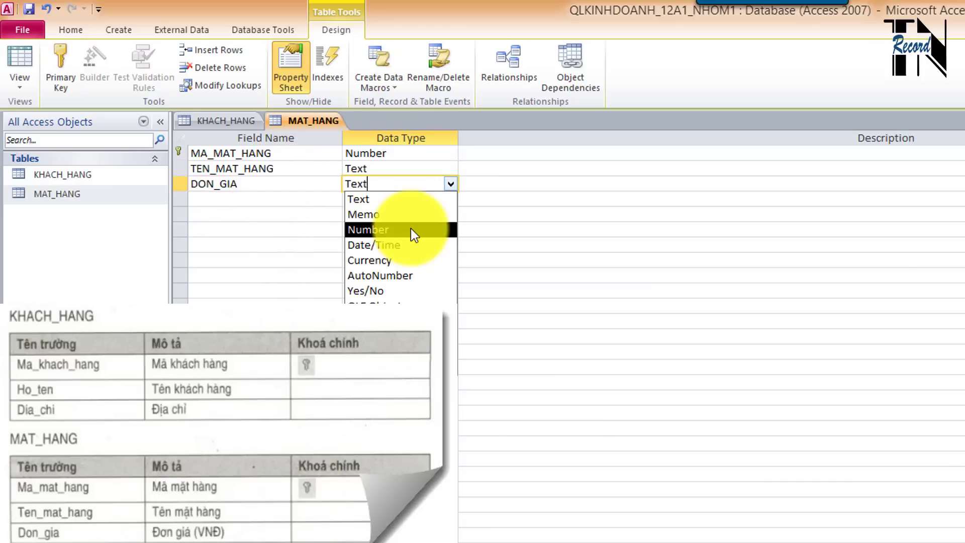
{"action": "left_click", "coordinate": [411, 229]}
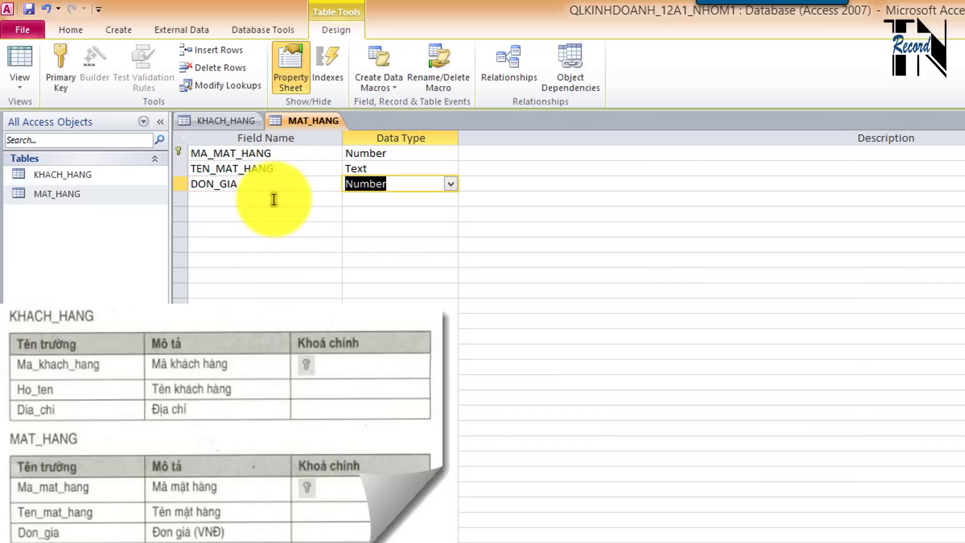
{"action": "left_click", "coordinate": [119, 29]}
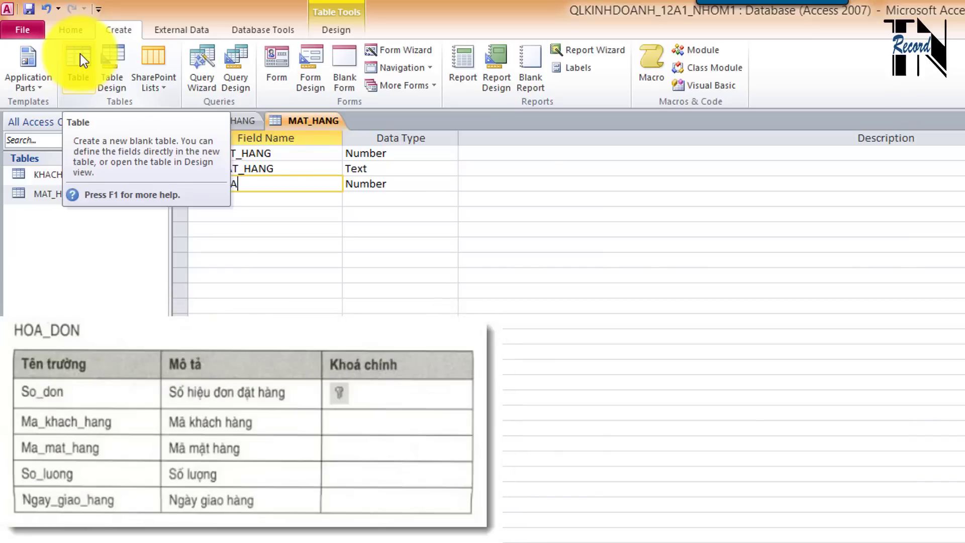
- Create another blank table and open it in Design View saved as HOA_DON
{"action": "left_click", "coordinate": [80, 54]}
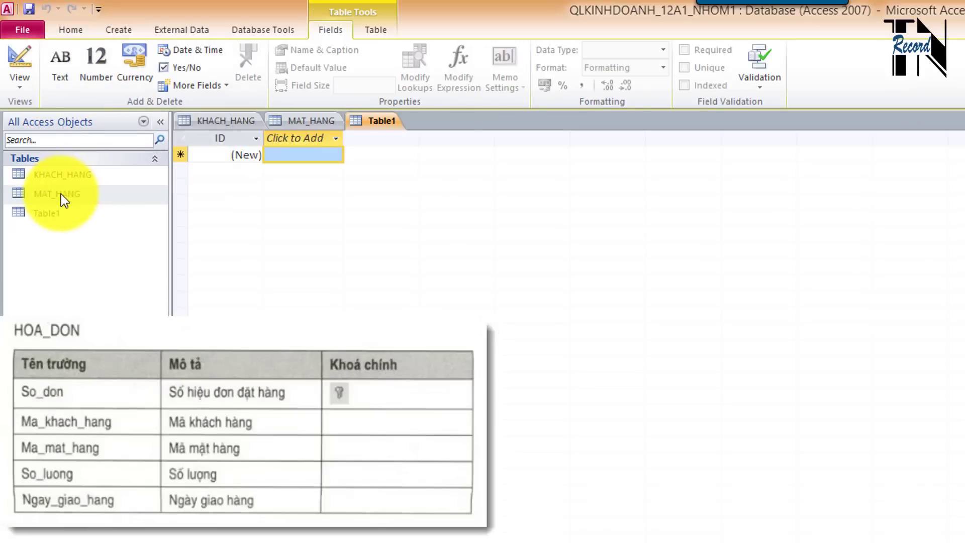
{"action": "left_click", "coordinate": [49, 215]}
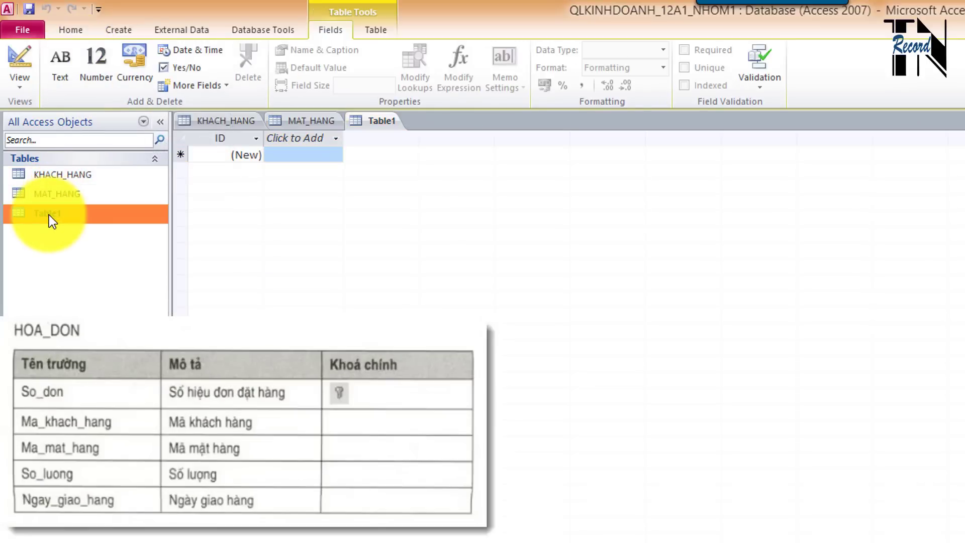
{"action": "left_click", "coordinate": [17, 72]}
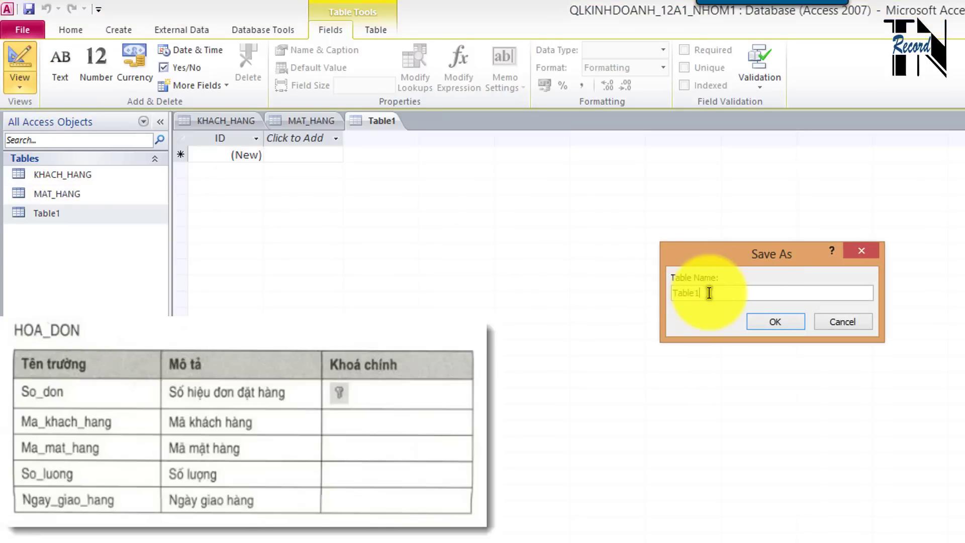
{"action": "type", "text": "H"}
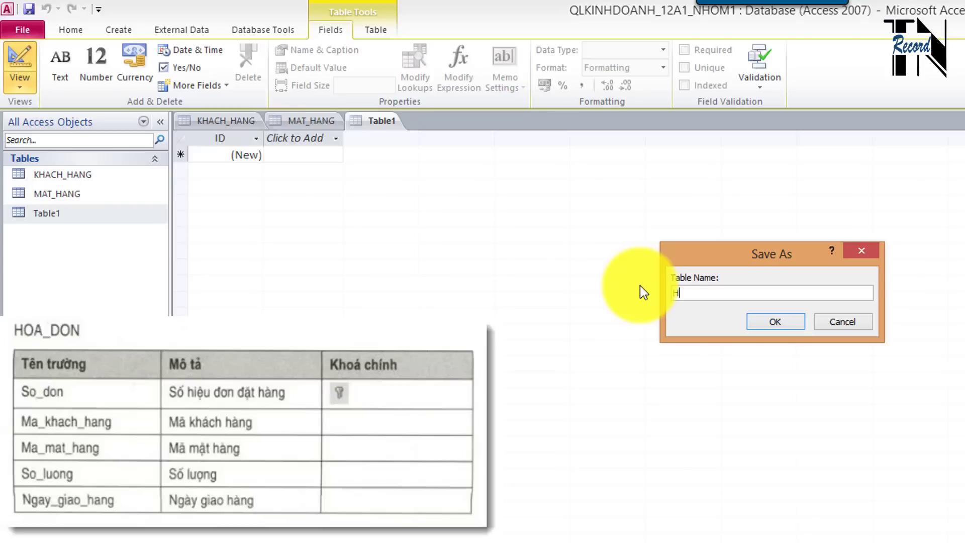
{"action": "type", "text": "OA_D"}
{"action": "type", "text": "ON"}
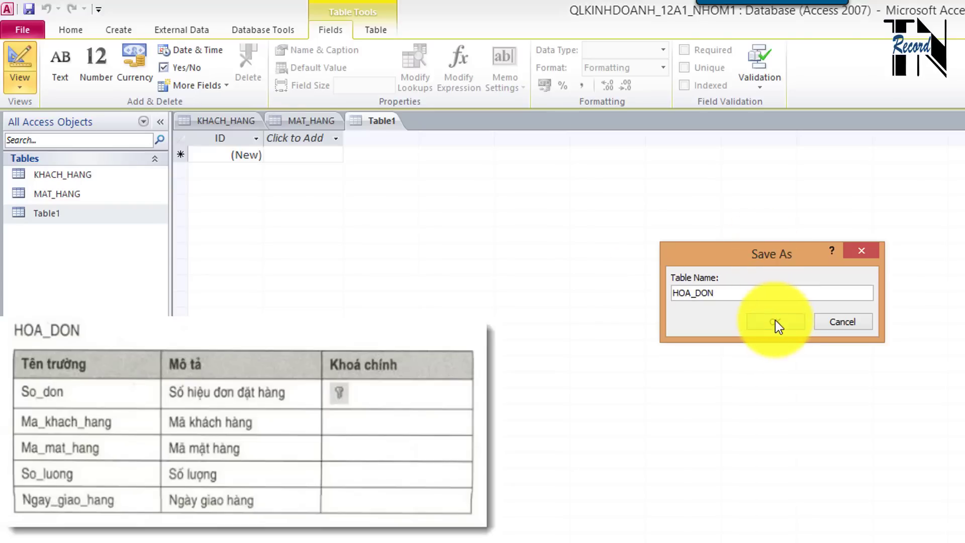
{"action": "left_click", "coordinate": [776, 320]}
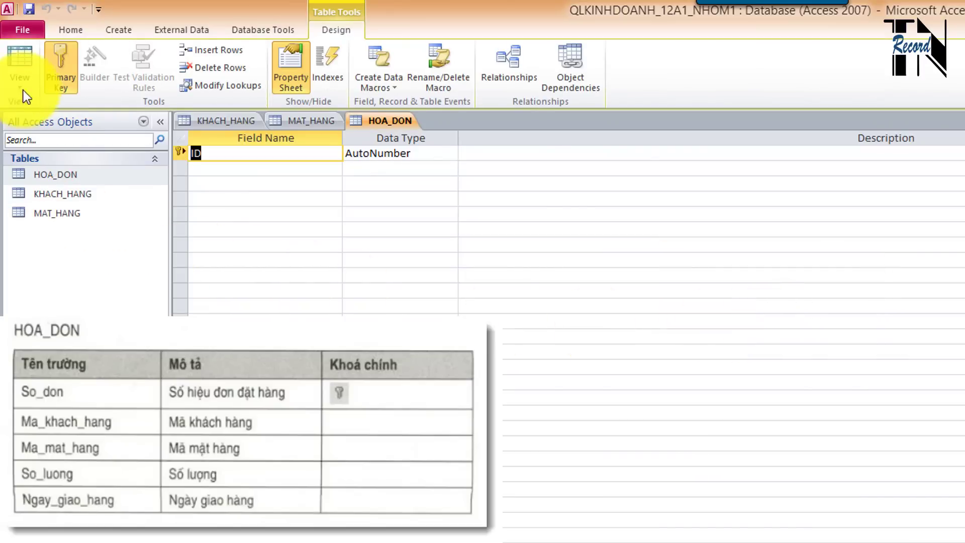
- Name HOA_DON's opening fields and set MA_MAT_HANG's type to Number
{"action": "left_click", "coordinate": [21, 70]}
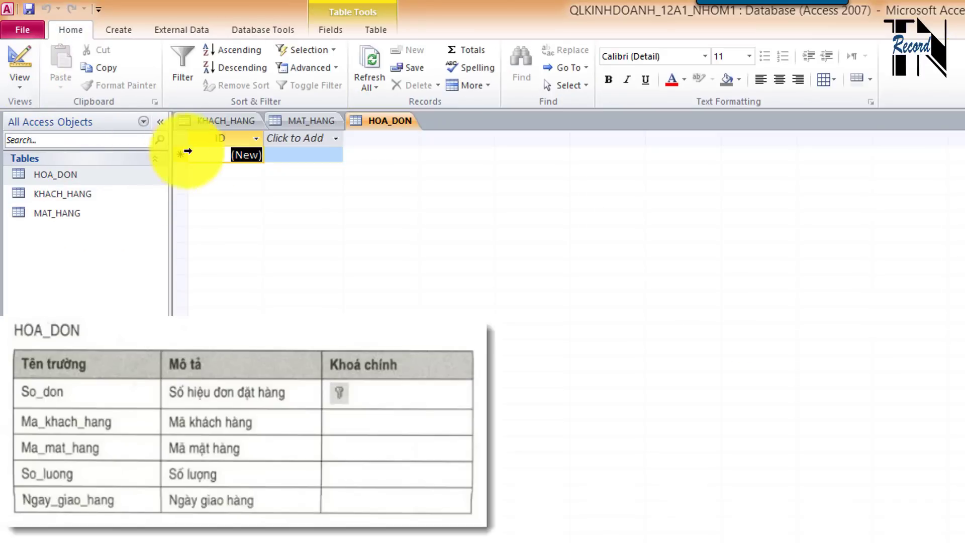
{"action": "left_click", "coordinate": [23, 72]}
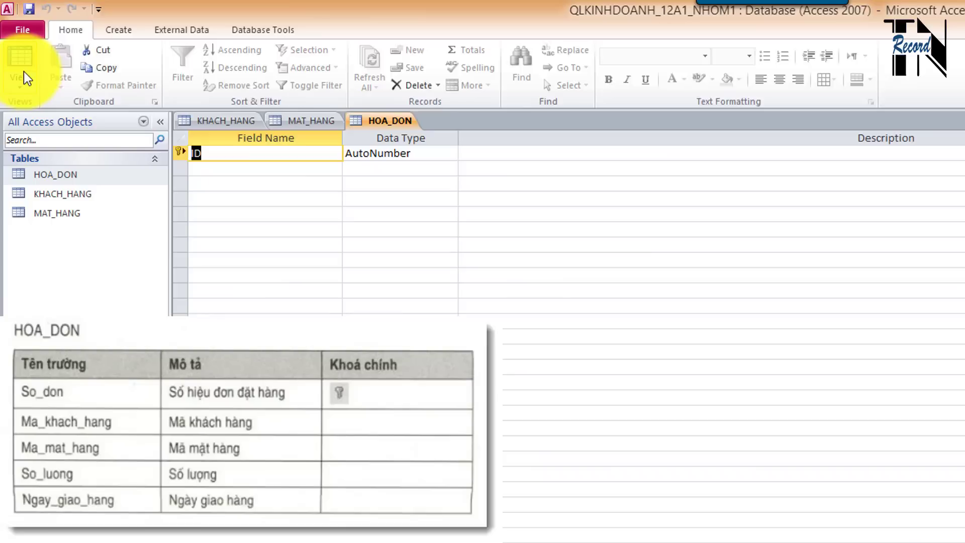
{"action": "left_click", "coordinate": [262, 154]}
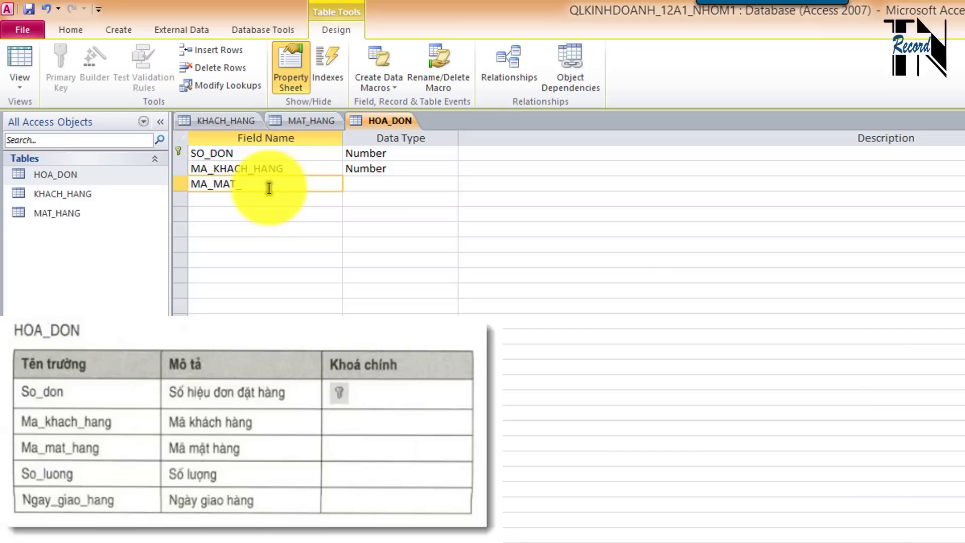
{"action": "type", "text": "HANG"}
{"action": "left_click", "coordinate": [388, 183]}
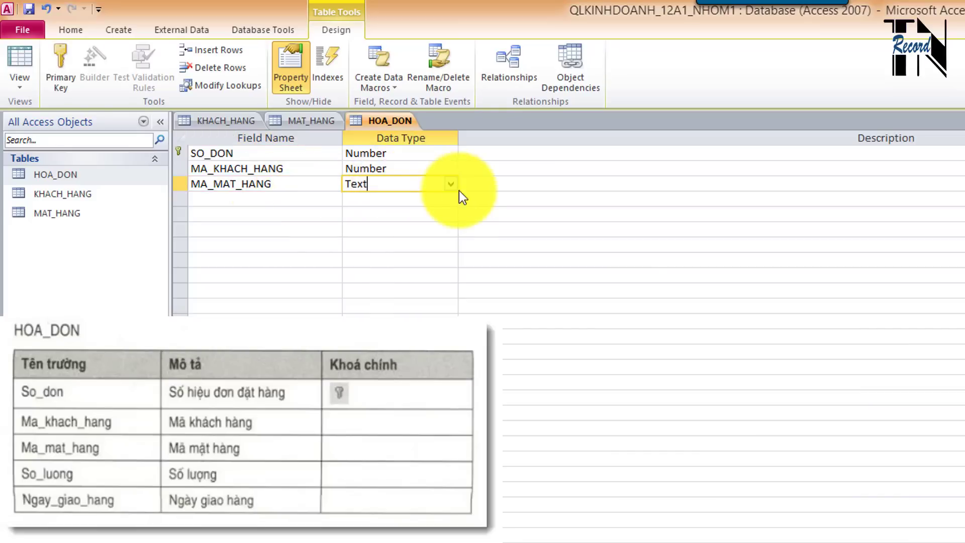
{"action": "left_click", "coordinate": [454, 188]}
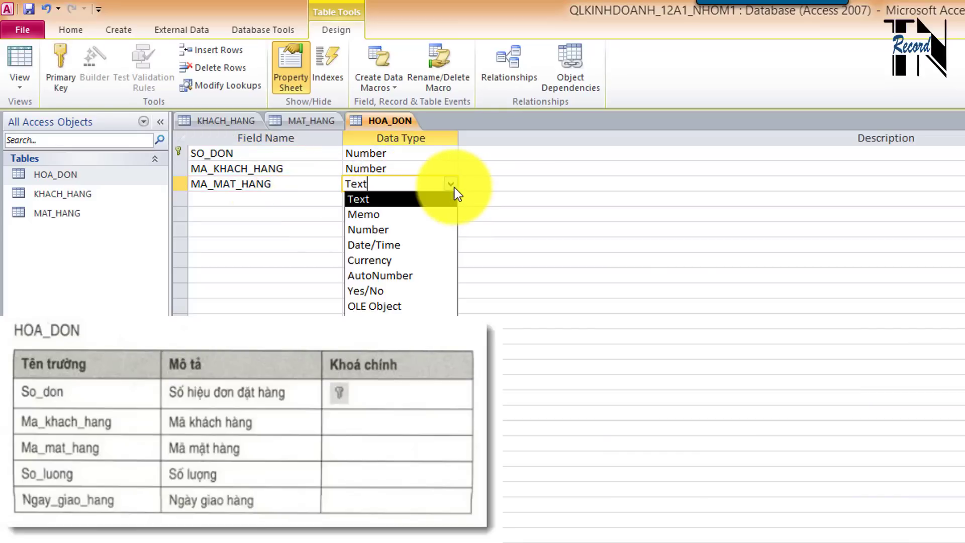
{"action": "left_click", "coordinate": [421, 230]}
- Add SO_LUONG as a Number field and NGAY_GIAO_HANG as a Date/Time field
{"action": "left_click", "coordinate": [269, 200]}
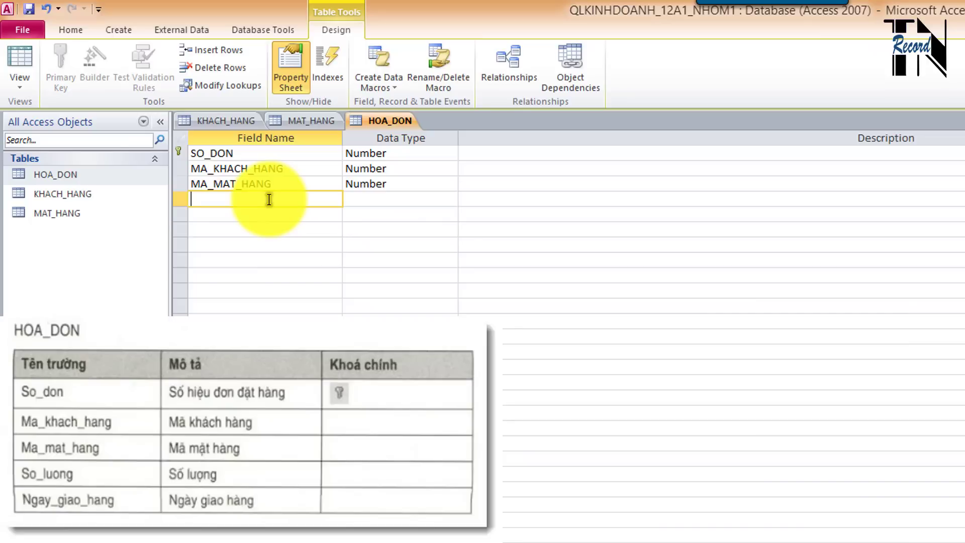
{"action": "type", "text": "SO_"}
{"action": "type", "text": "LU"}
{"action": "type", "text": "ONG"}
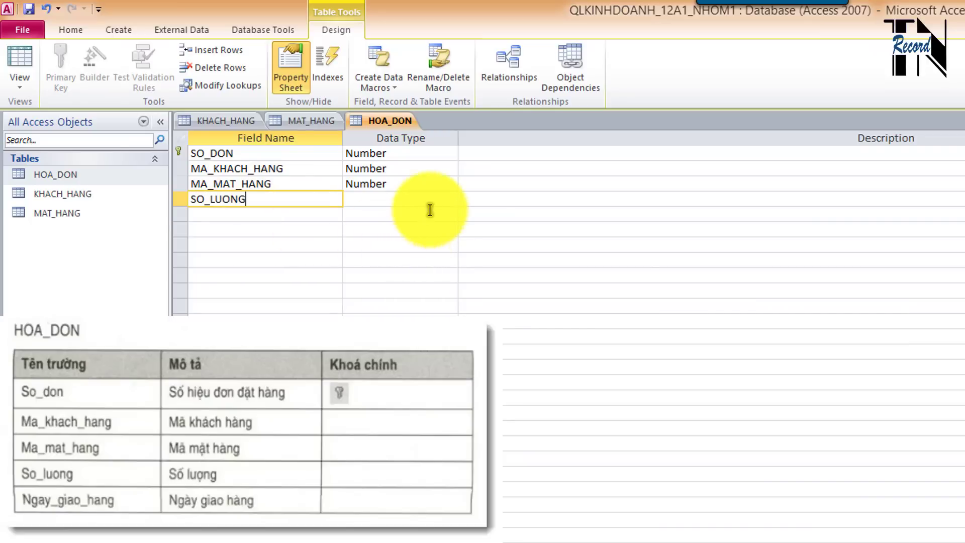
{"action": "left_click", "coordinate": [431, 203]}
{"action": "left_click", "coordinate": [451, 200]}
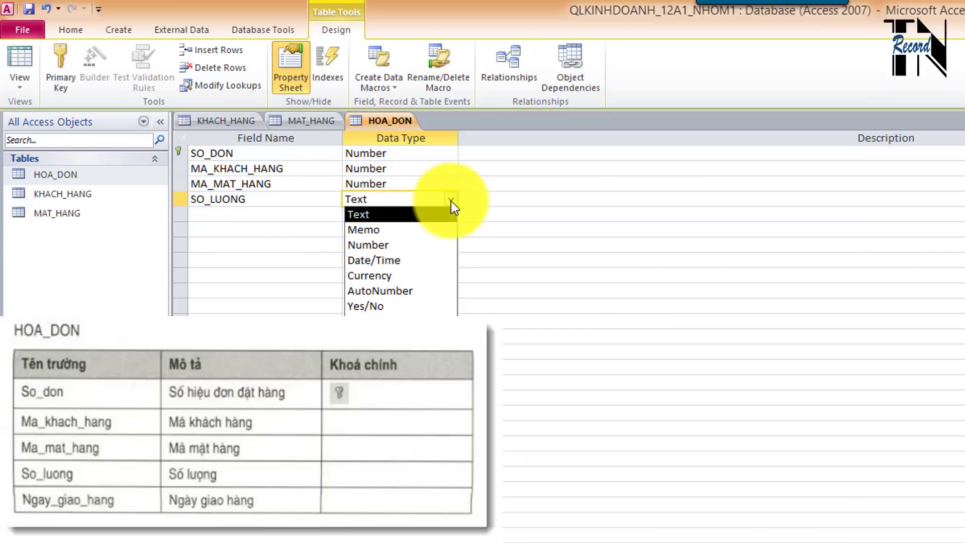
{"action": "left_click", "coordinate": [391, 245]}
{"action": "left_click", "coordinate": [262, 216]}
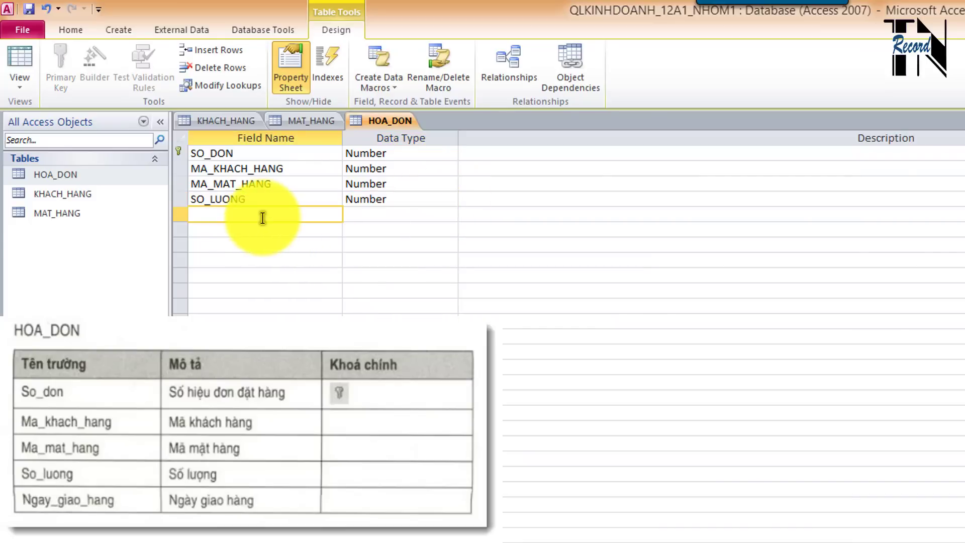
{"action": "type", "text": "NGAY"}
{"action": "type", "text": "_GI"}
{"action": "type", "text": "AO_"}
{"action": "type", "text": "HANG"}
{"action": "left_click", "coordinate": [454, 215]}
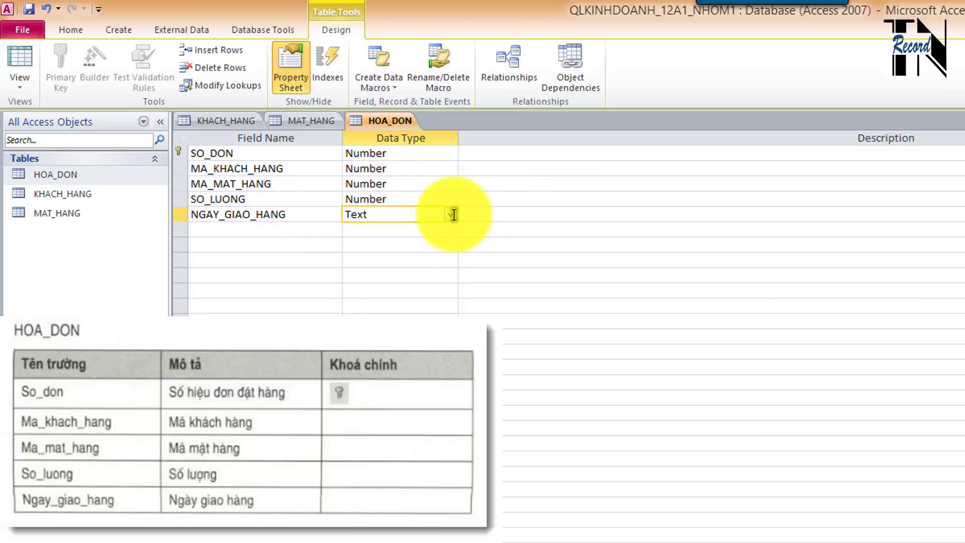
{"action": "left_click", "coordinate": [453, 214]}
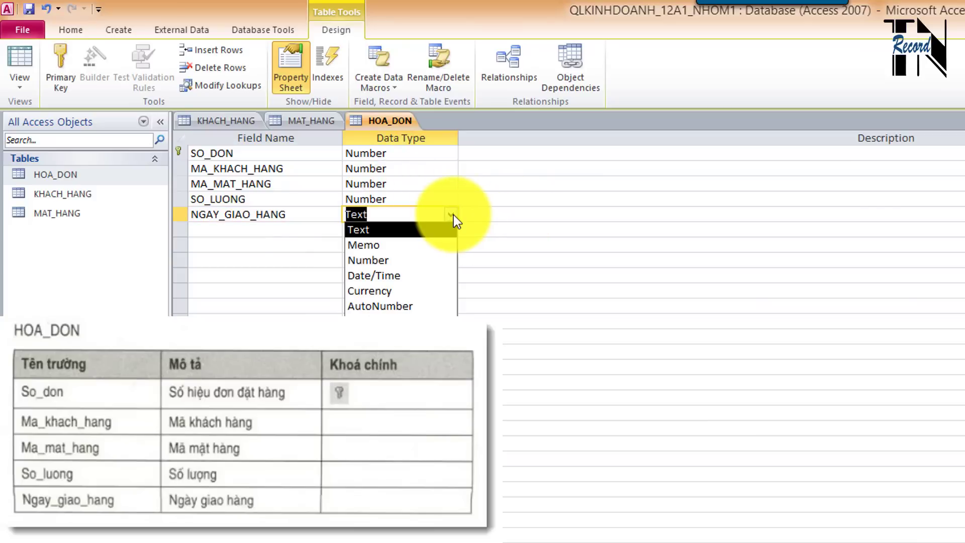
{"action": "left_click", "coordinate": [421, 276]}
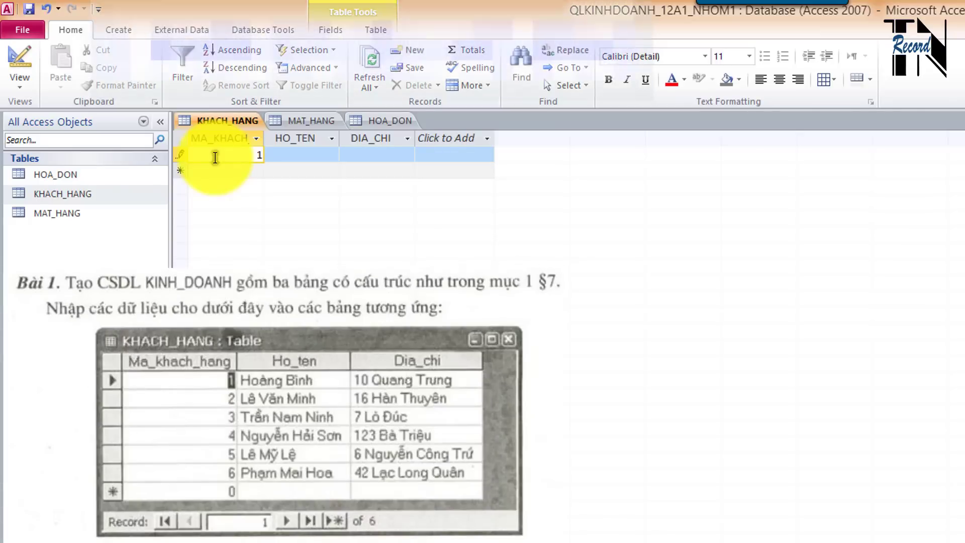
- Enter customer record 1 with the customer's name and address in capitals
{"action": "key", "text": "Tab"}
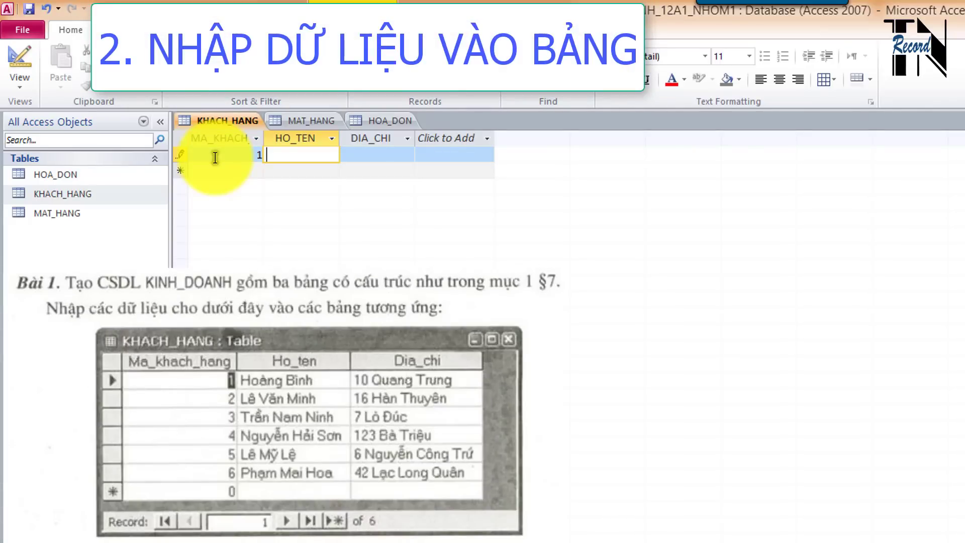
{"action": "key", "text": "Tab"}
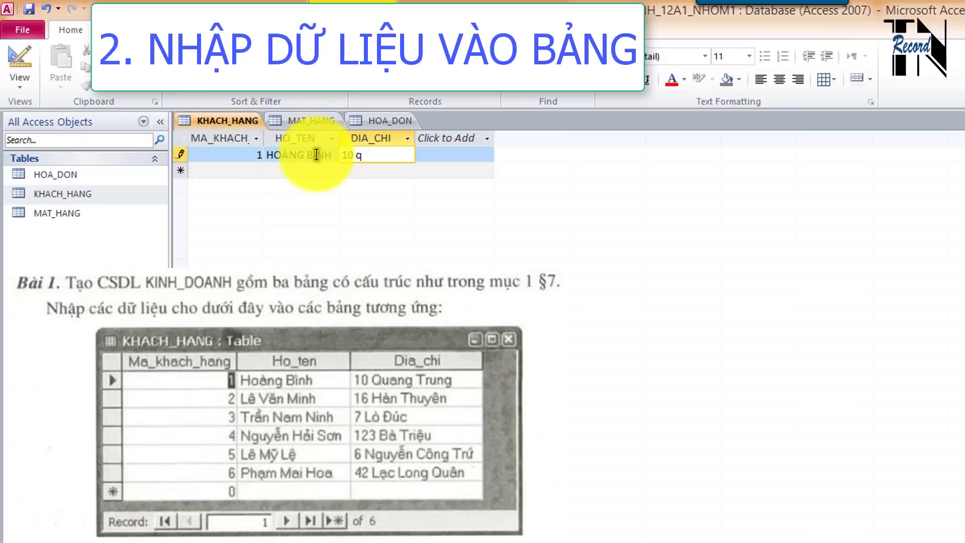
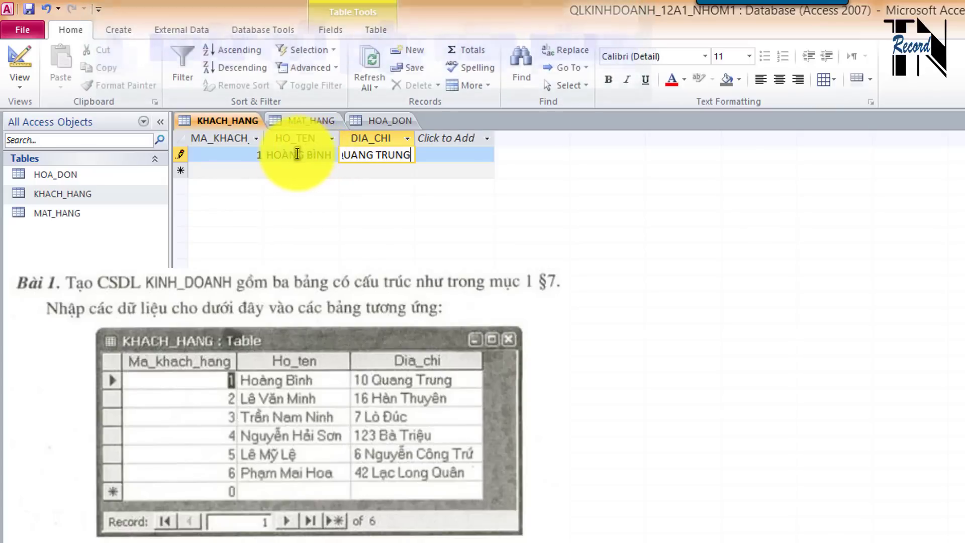
- Add customer record 2 with the second customer's name and address
{"action": "left_click", "coordinate": [257, 173]}
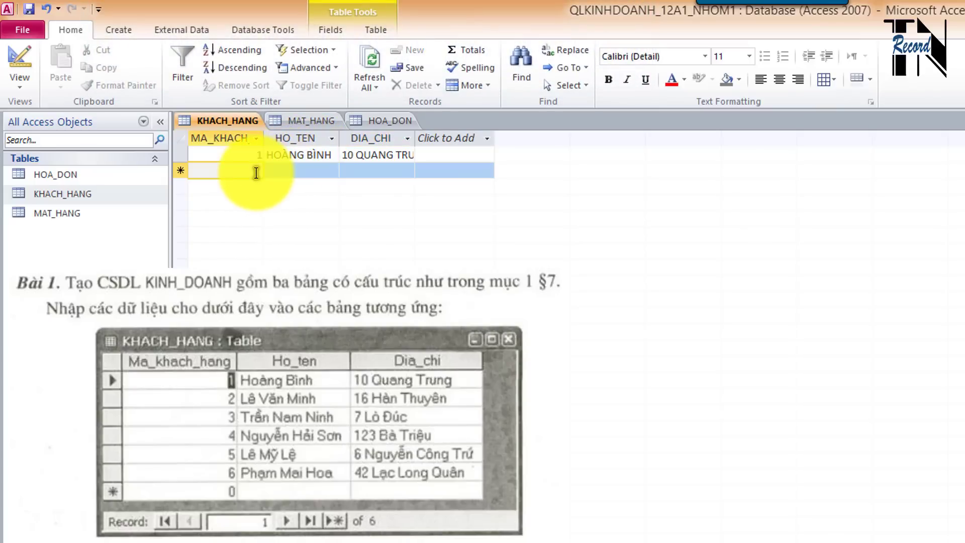
{"action": "type", "text": "2"}
{"action": "key", "text": "Tab"}
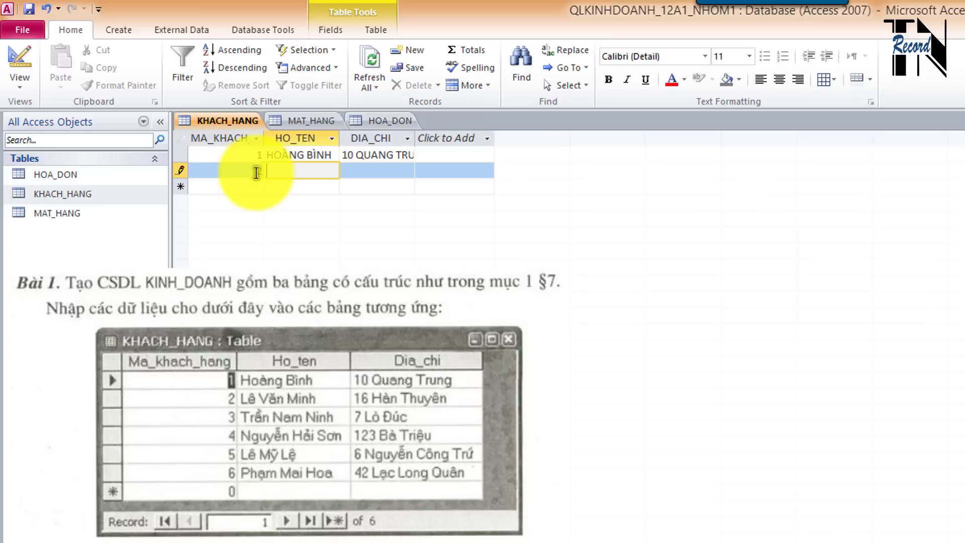
{"action": "key", "text": "Tab"}
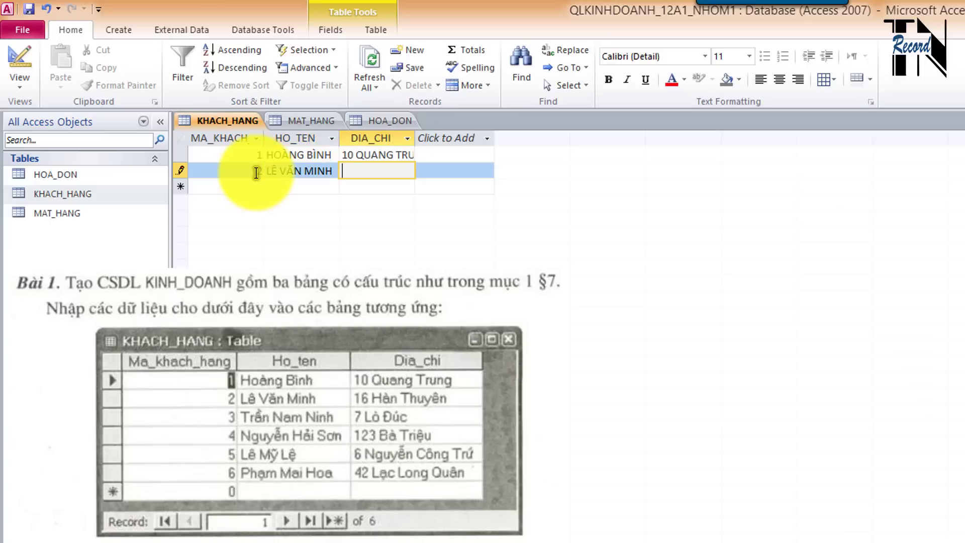
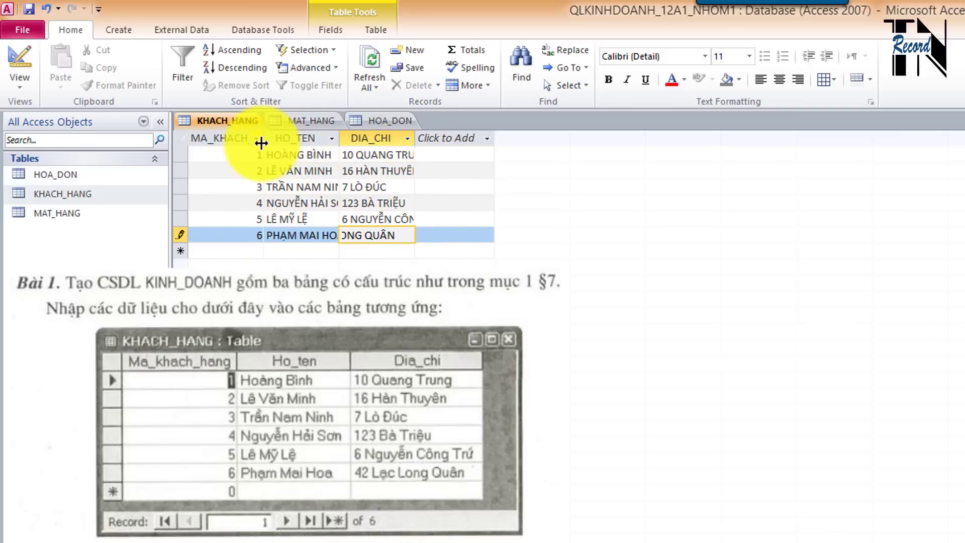
- Widen the HO_TEN and DIA_CHI columns and save the customer records
{"action": "left_click_drag", "start_coordinate": [340, 141], "coordinate": [381, 139]}
{"action": "left_click_drag", "start_coordinate": [451, 138], "coordinate": [485, 138]}
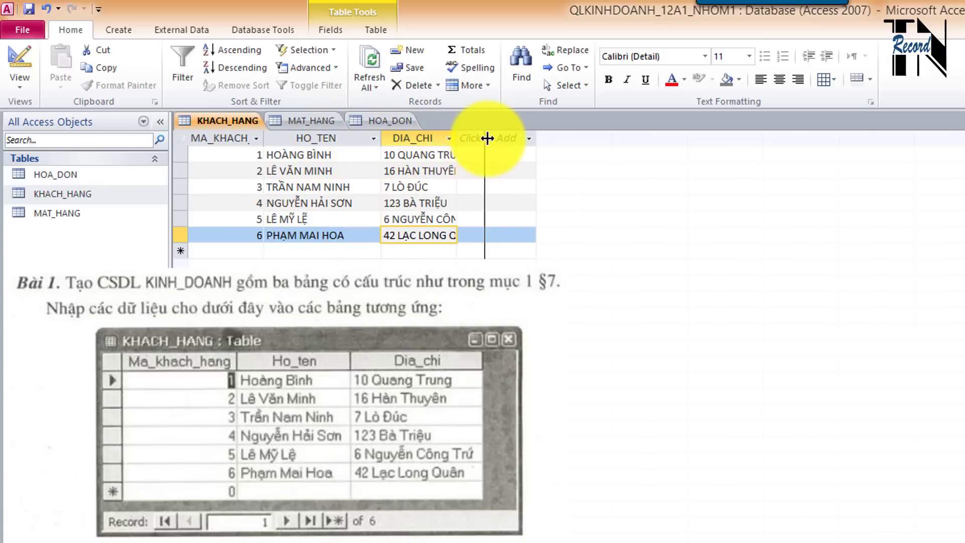
{"action": "left_click", "coordinate": [490, 139]}
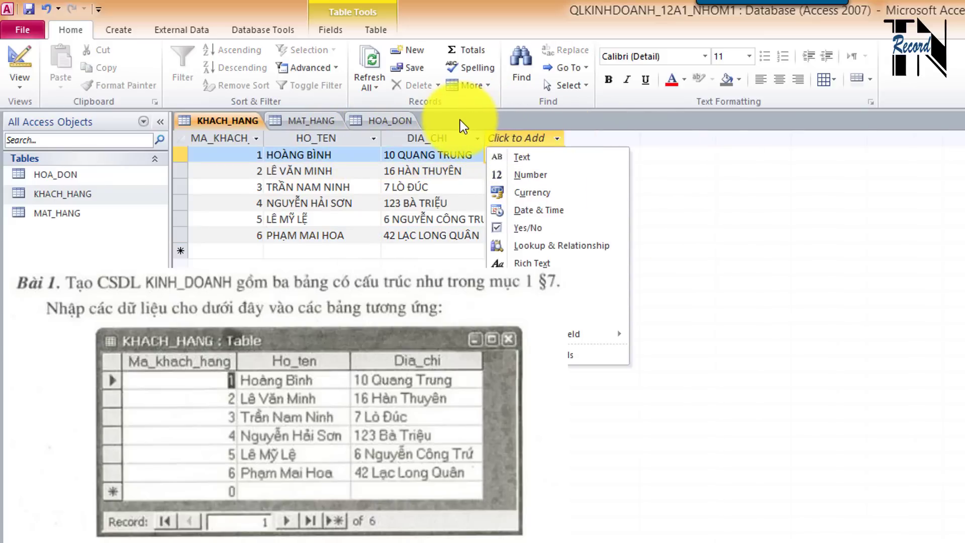
{"action": "key", "text": "Escape"}
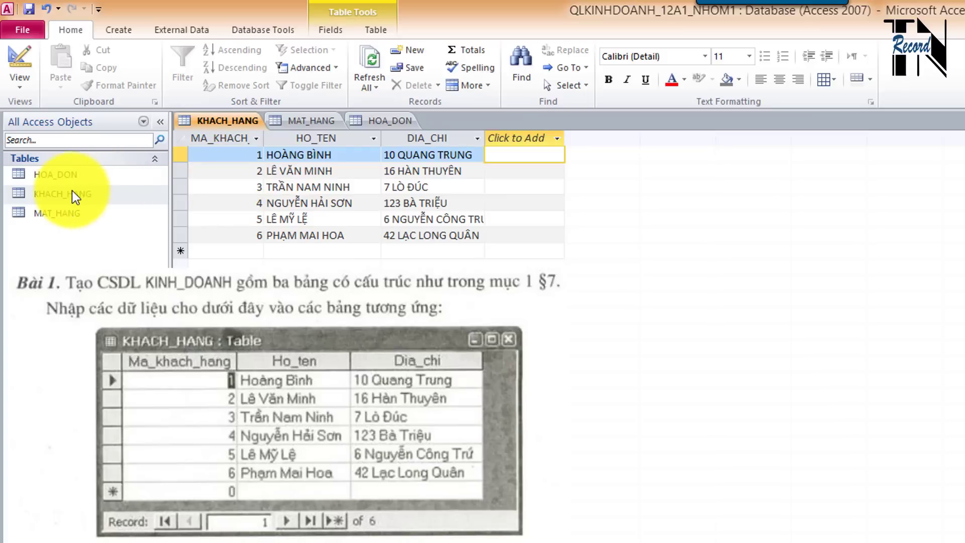
{"action": "left_click", "coordinate": [72, 194]}
{"action": "left_click", "coordinate": [26, 9]}
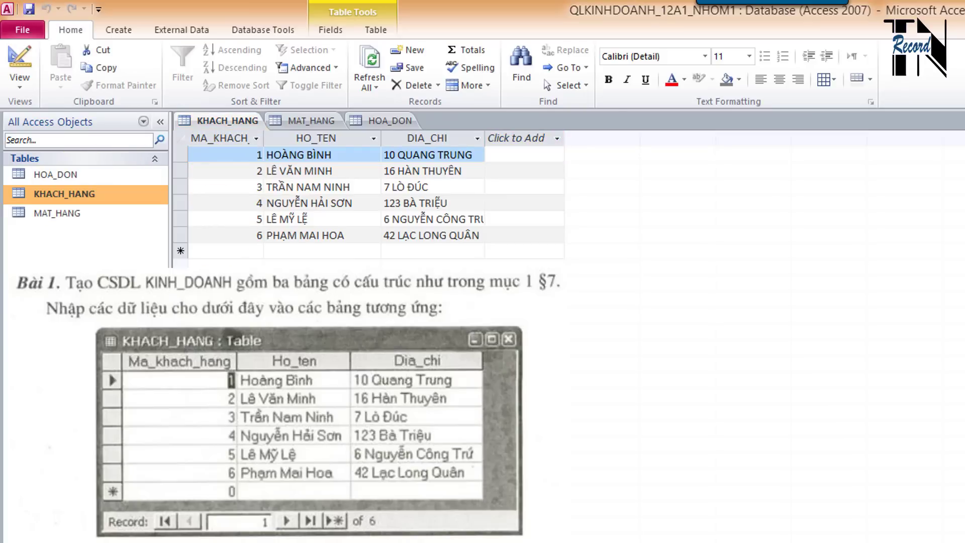
- Enter order 1 with item code 3 and delivery date 05/08/2003
{"action": "left_click", "coordinate": [390, 121]}
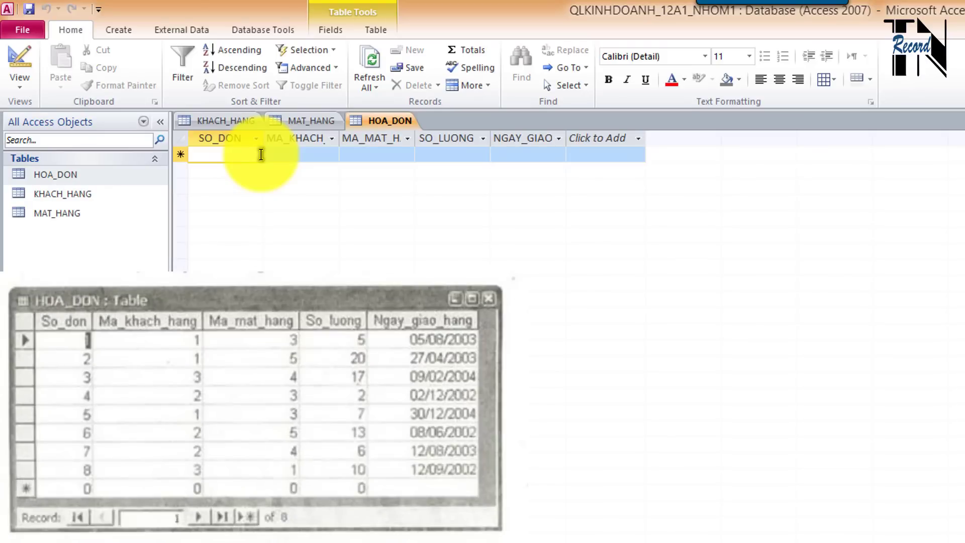
{"action": "type", "text": "1"}
{"action": "key", "text": "Tab"}
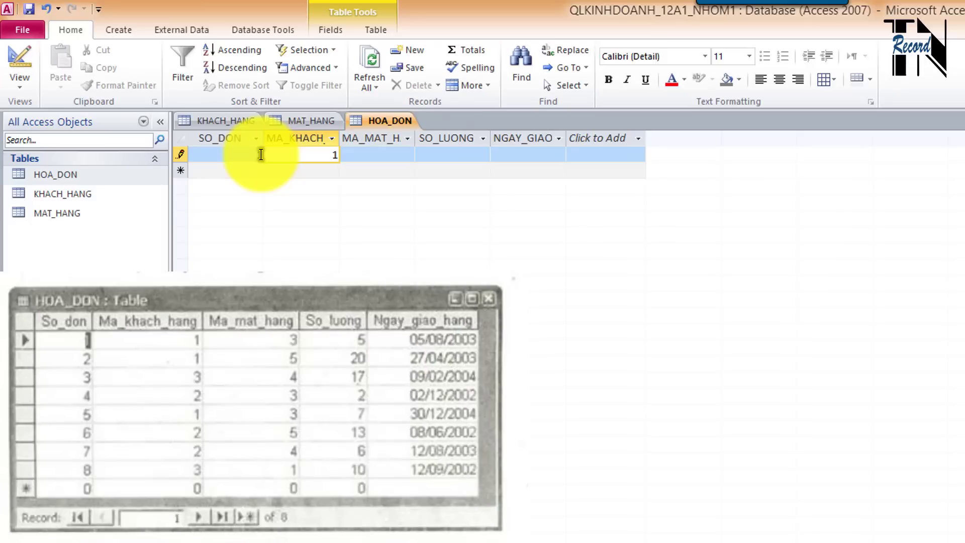
{"action": "key", "text": "Tab"}
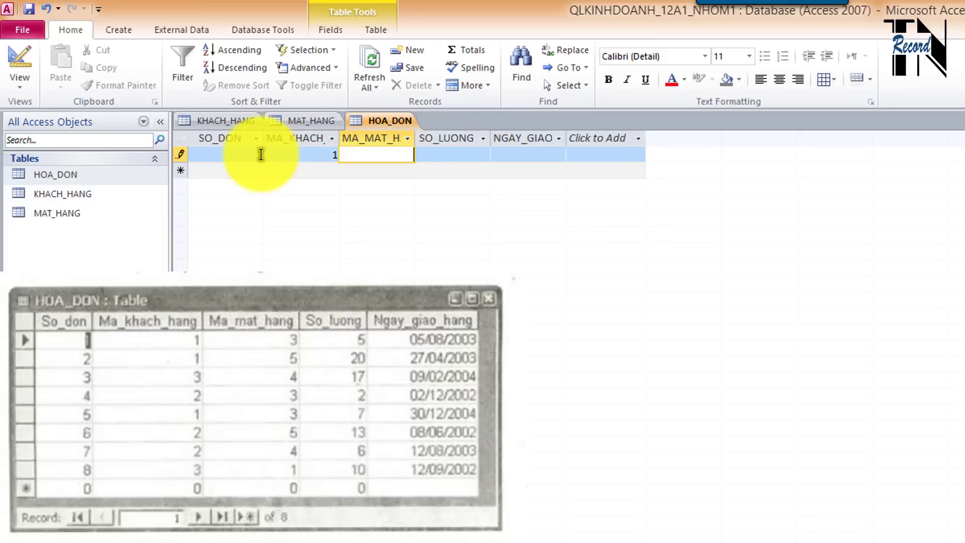
{"action": "type", "text": "3"}
{"action": "key", "text": "Tab"}
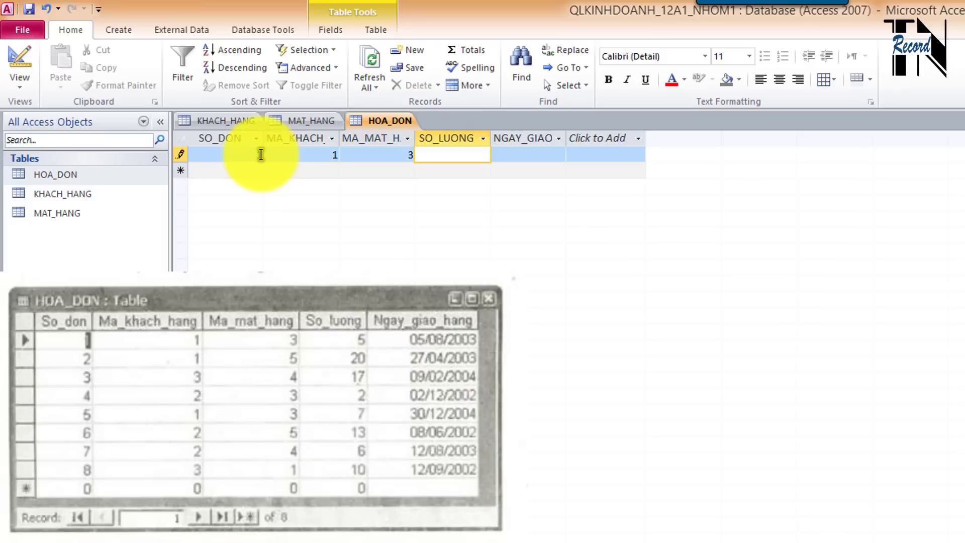
{"action": "type", "text": "5"}
{"action": "key", "text": "Tab"}
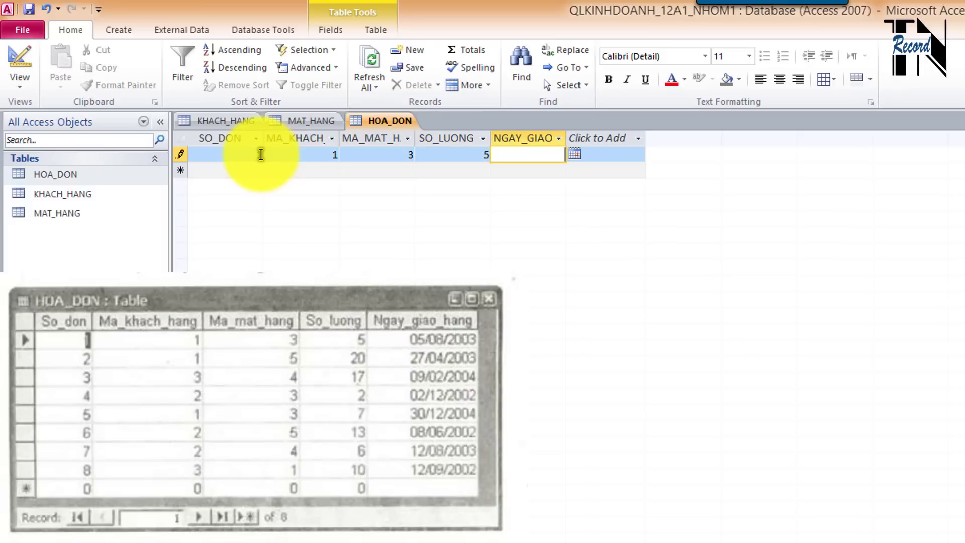
{"action": "type", "text": "05"}
{"action": "type", "text": "/"}
{"action": "type", "text": "08"}
{"action": "type", "text": "/"}
{"action": "type", "text": "200"}
{"action": "type", "text": "3"}
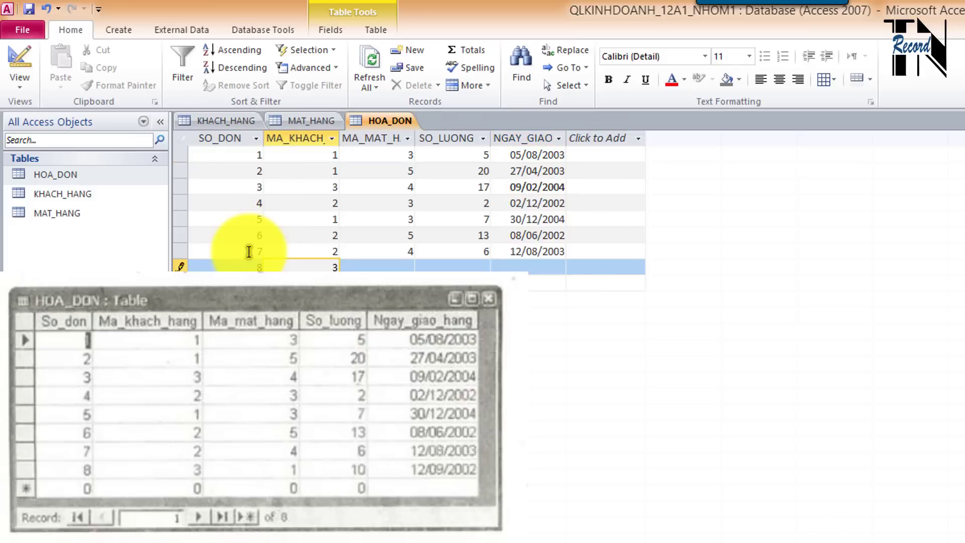
- Finish order 8 with quantity 10 and delivery date 12/09/2002
{"action": "key", "text": "Tab"}
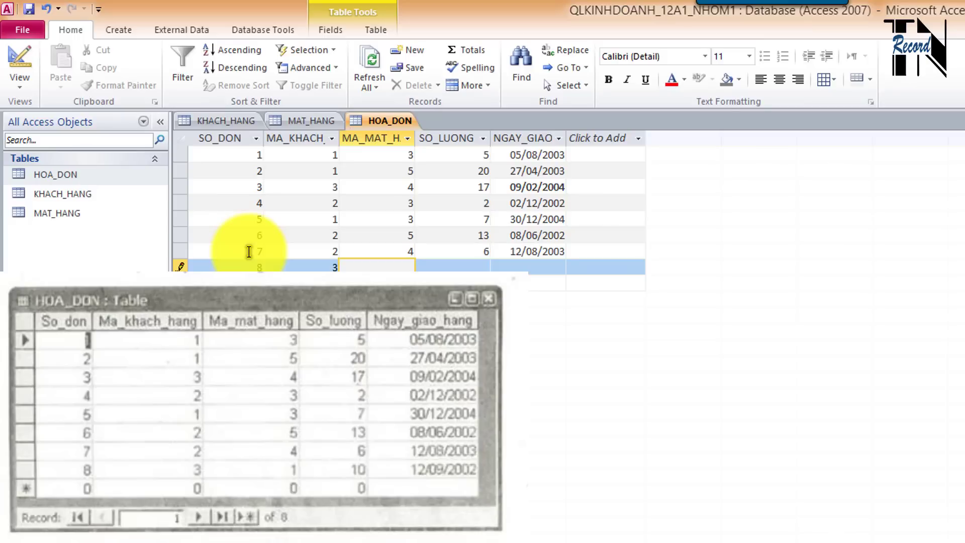
{"action": "type", "text": "1"}
{"action": "key", "text": "Tab"}
{"action": "type", "text": "10"}
{"action": "key", "text": "Tab"}
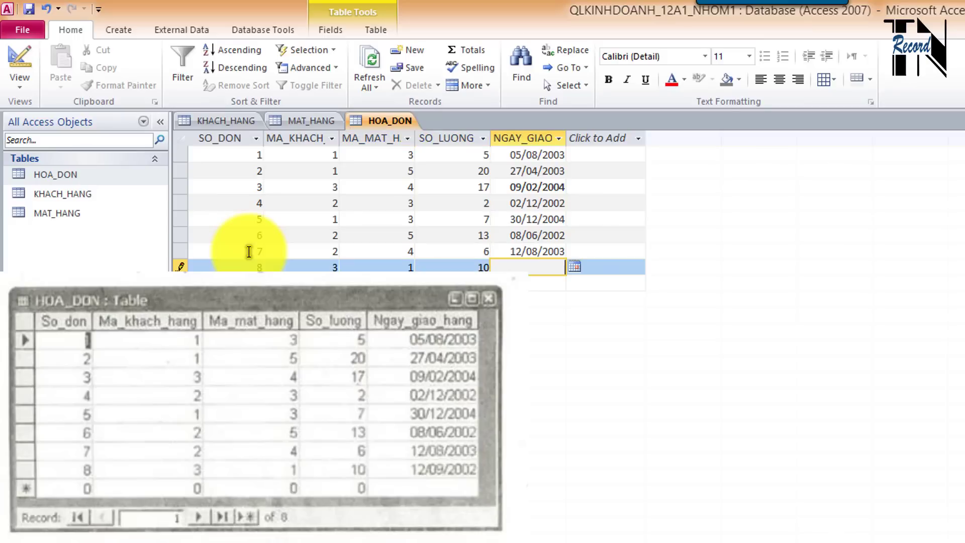
{"action": "type", "text": "12"}
{"action": "type", "text": "/09/"}
{"action": "type", "text": "200"}
{"action": "type", "text": "2"}
{"action": "left_click", "coordinate": [591, 171]}
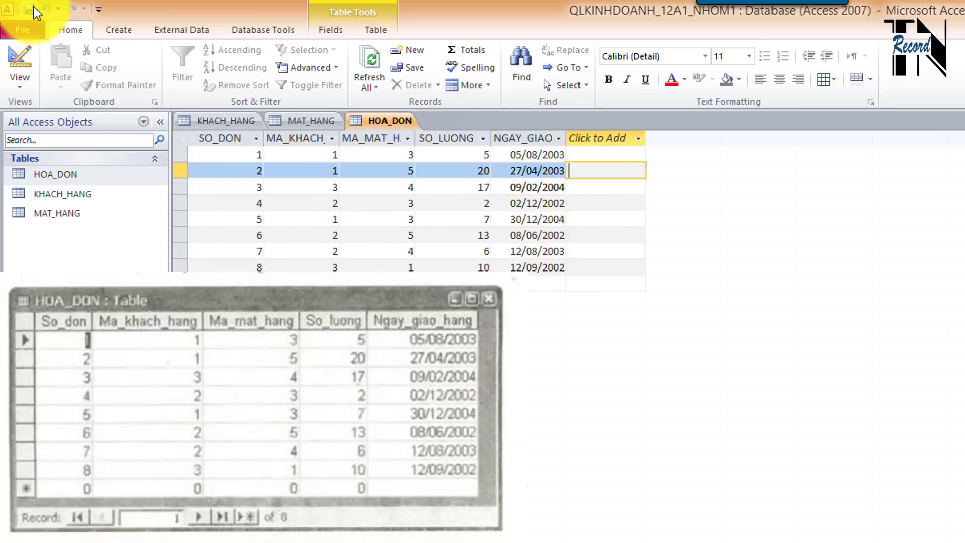
- Open MAT_HANG and enter six products, starting with code 1 BÚT BI at 1500 and ending with GHIM at 2500
{"action": "double_click", "coordinate": [51, 213]}
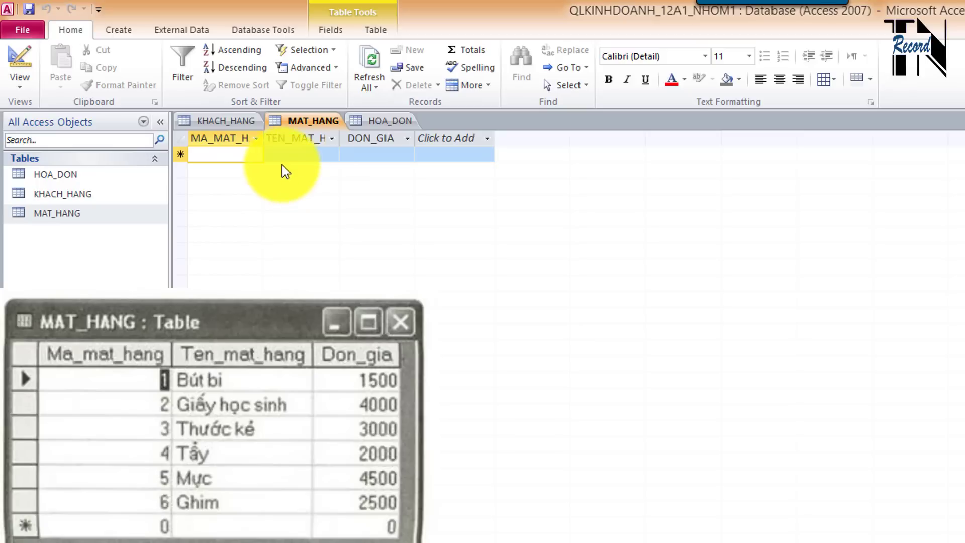
{"action": "type", "text": "1"}
{"action": "key", "text": "Tab"}
{"action": "type", "text": "BÚT BI"}
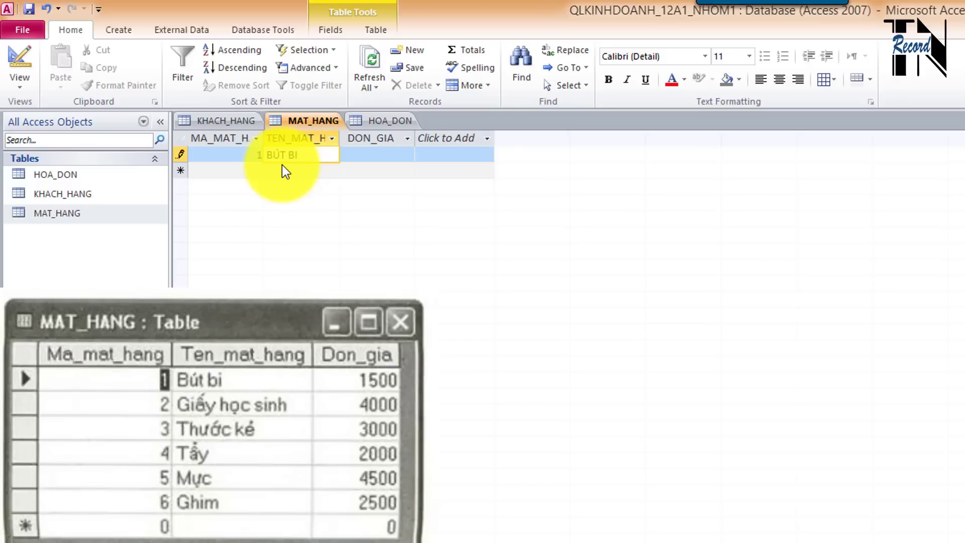
{"action": "key", "text": "Tab"}
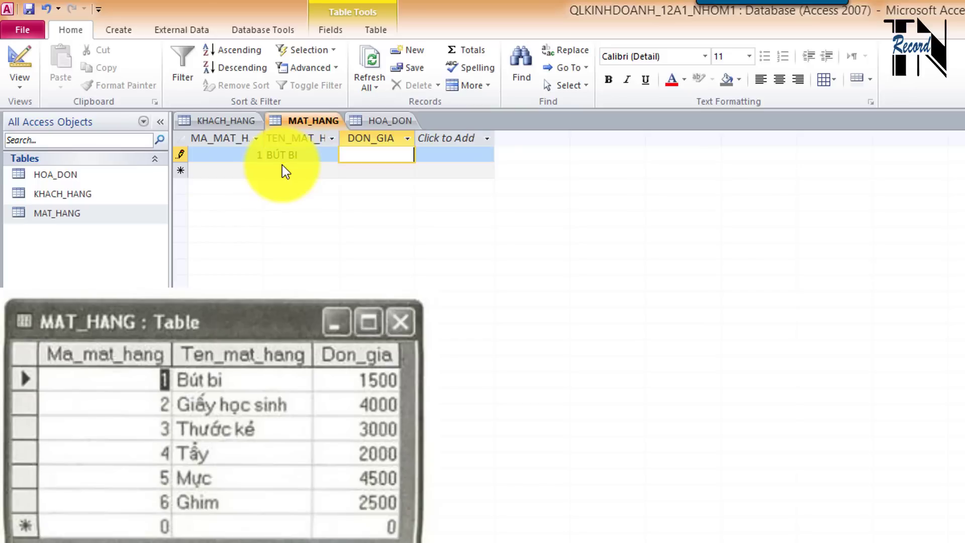
{"action": "type", "text": "1500"}
{"action": "key", "text": "Tab"}
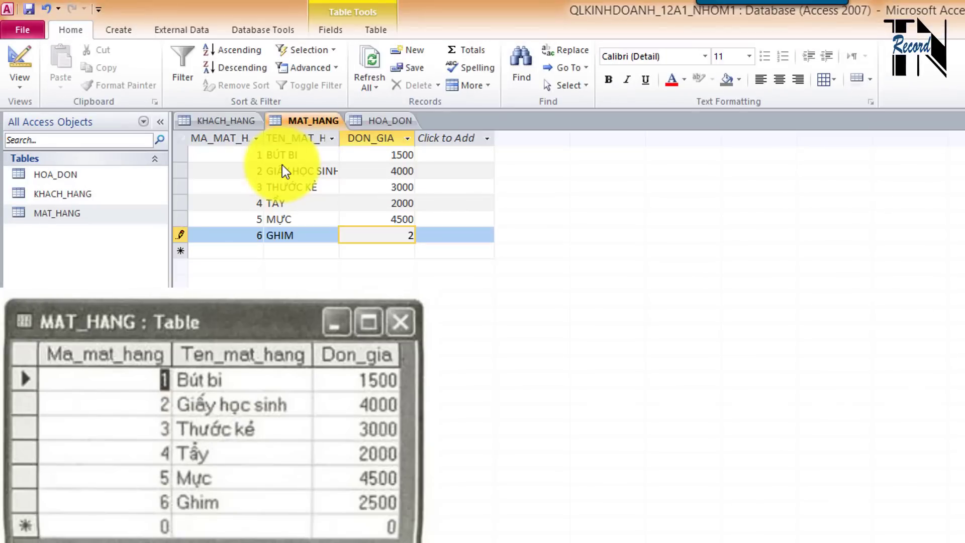
{"action": "type", "text": "50"}
{"action": "type", "text": "0"}
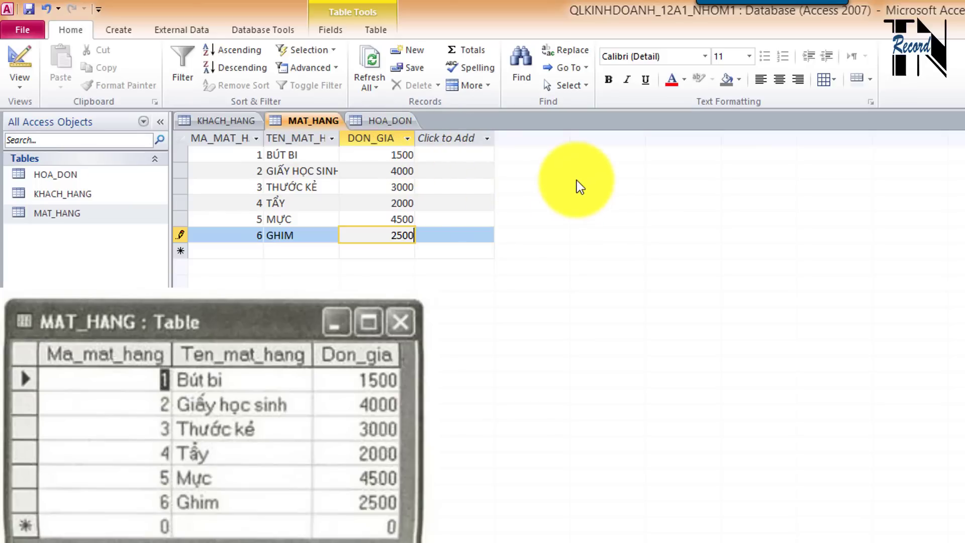
{"action": "left_click", "coordinate": [457, 172]}
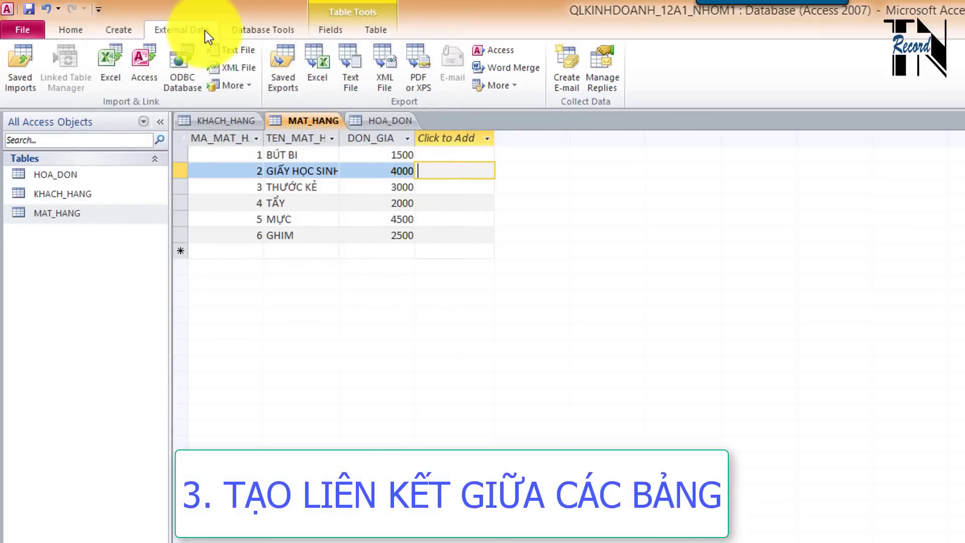
- Open the Relationships window and add HOA_DON, KHACH_HANG and MAT_HANG to the diagram
{"action": "left_click", "coordinate": [245, 31]}
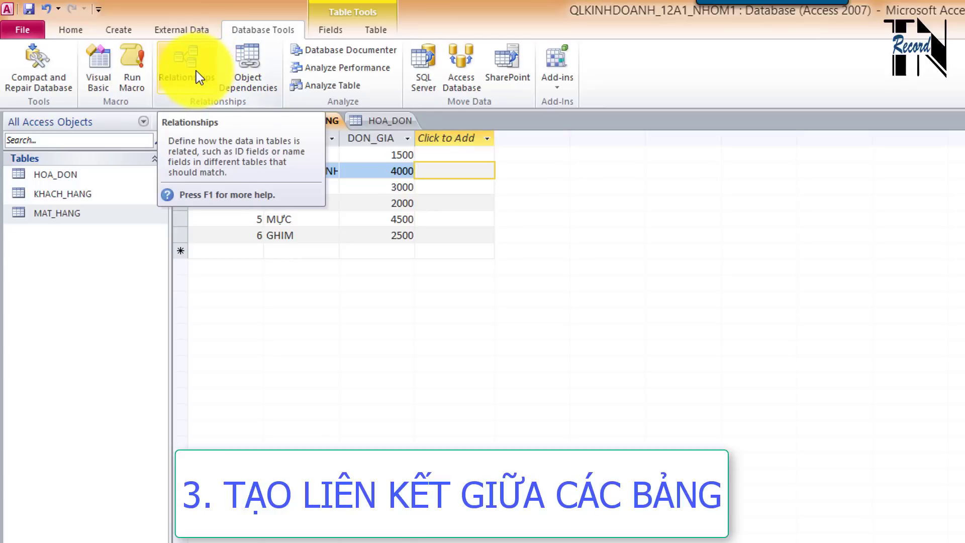
{"action": "left_click", "coordinate": [191, 88]}
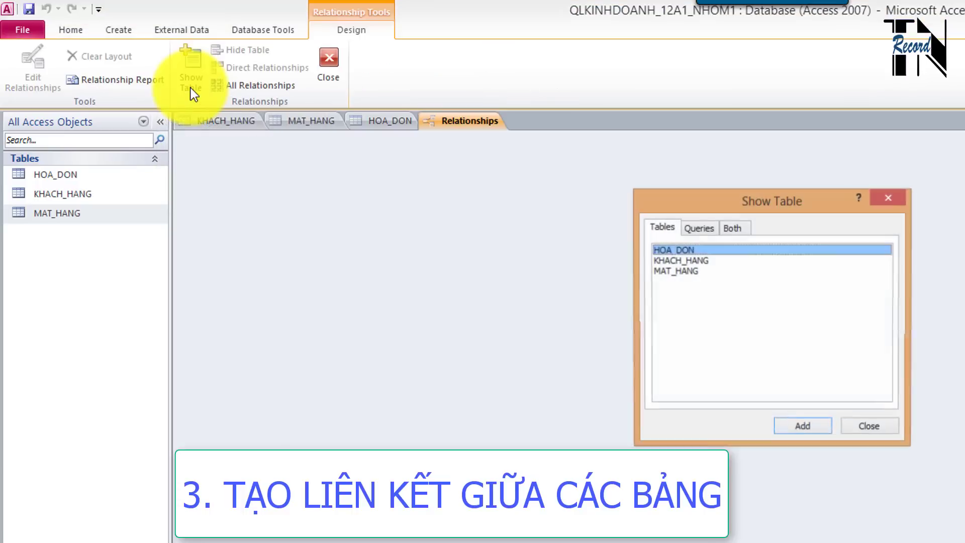
{"action": "left_click", "coordinate": [805, 427]}
{"action": "left_click", "coordinate": [690, 261]}
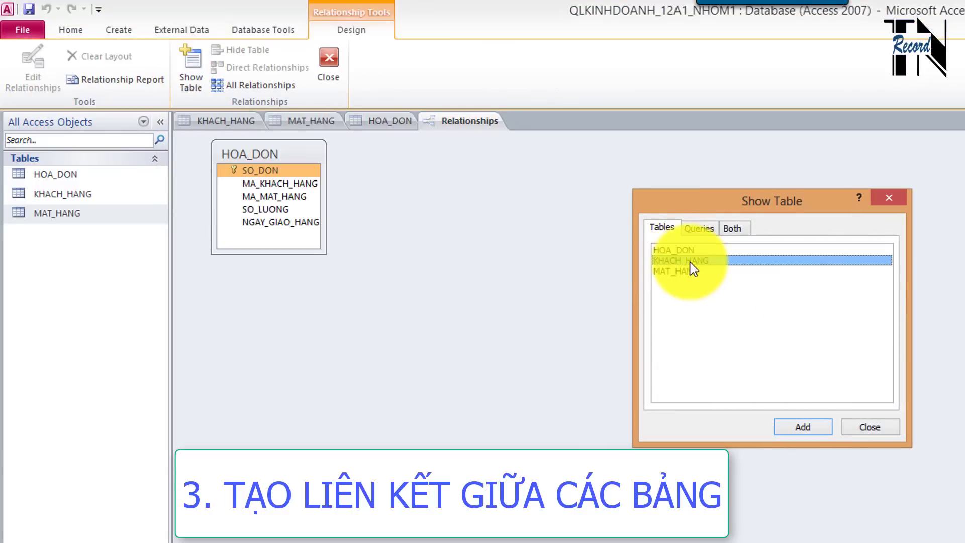
{"action": "left_click", "coordinate": [804, 427]}
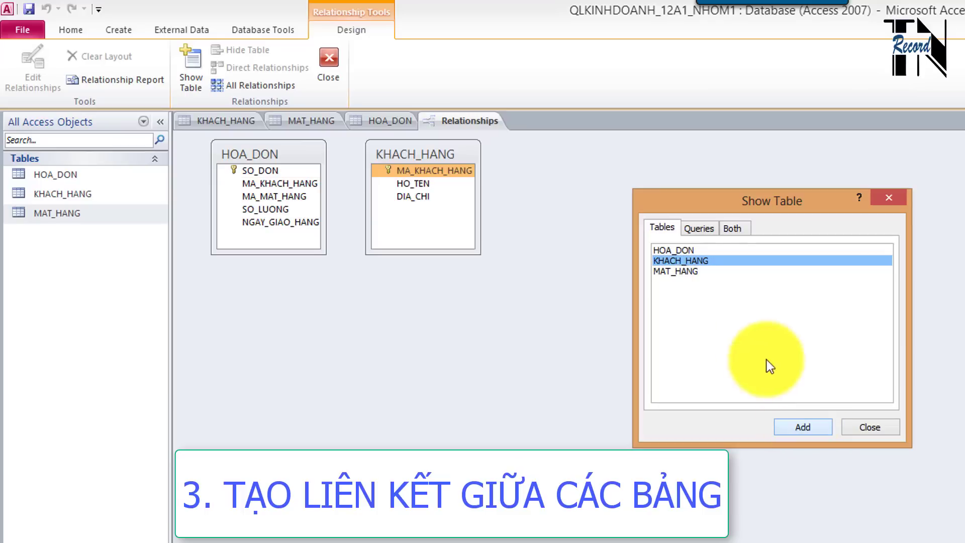
{"action": "left_click", "coordinate": [679, 272]}
{"action": "left_click", "coordinate": [795, 426]}
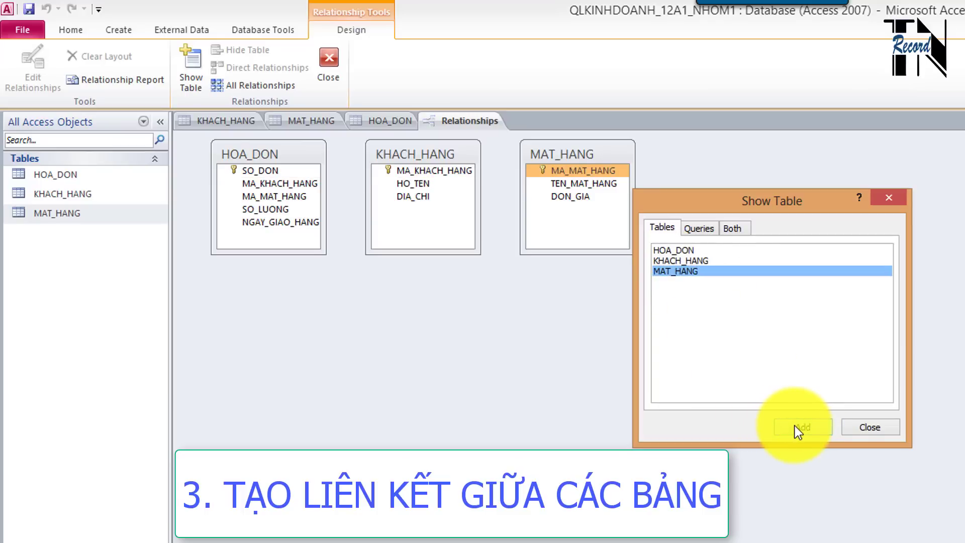
{"action": "left_click", "coordinate": [879, 430]}
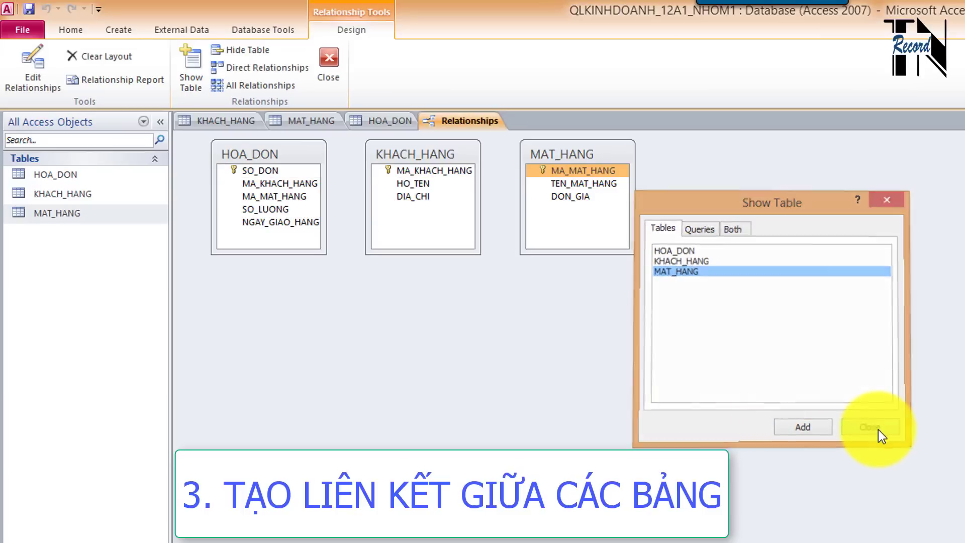
- Arrange KHACH_HANG on the left, HOA_DON in the middle and MAT_HANG on the right, then try dragging MA_KHACH_HANG toward HOA_DON
{"action": "mouse_move", "coordinate": [408, 155]}
{"action": "left_mouse_down"}
{"action": "mouse_move", "coordinate": [443, 288]}
{"action": "mouse_move", "coordinate": [447, 427]}
{"action": "left_mouse_up"}
{"action": "left_click_drag", "start_coordinate": [267, 154], "coordinate": [303, 166]}
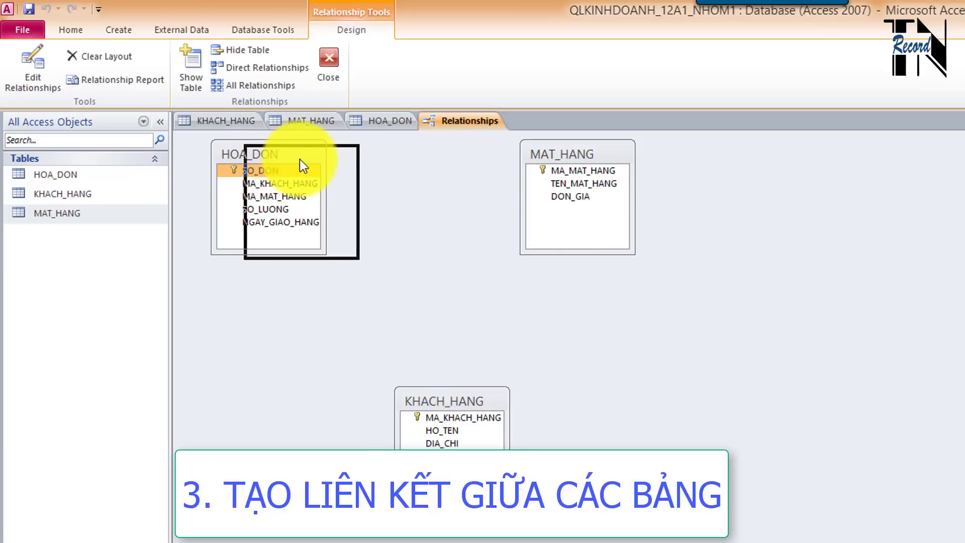
{"action": "left_click_drag", "start_coordinate": [300, 159], "coordinate": [415, 189]}
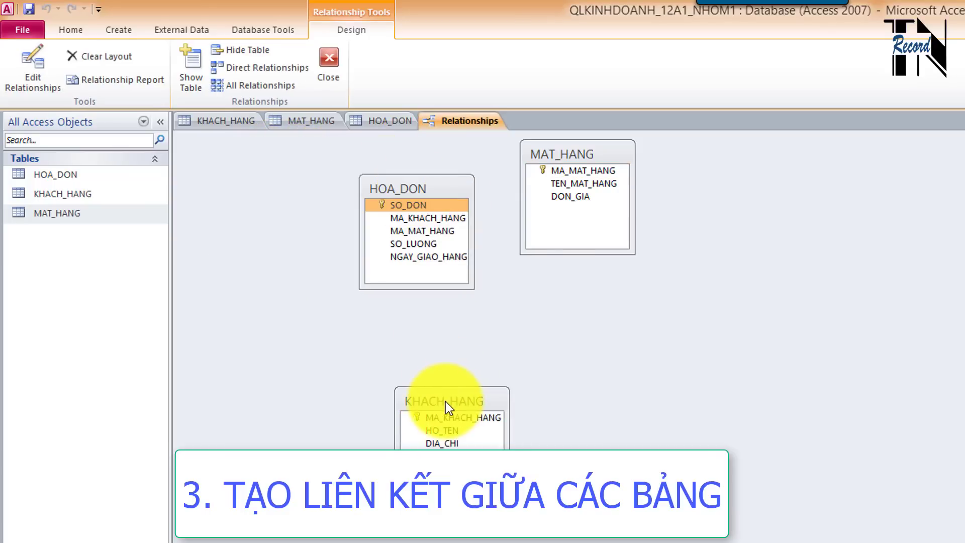
{"action": "left_click_drag", "start_coordinate": [445, 402], "coordinate": [256, 177]}
{"action": "left_click_drag", "start_coordinate": [402, 189], "coordinate": [417, 253]}
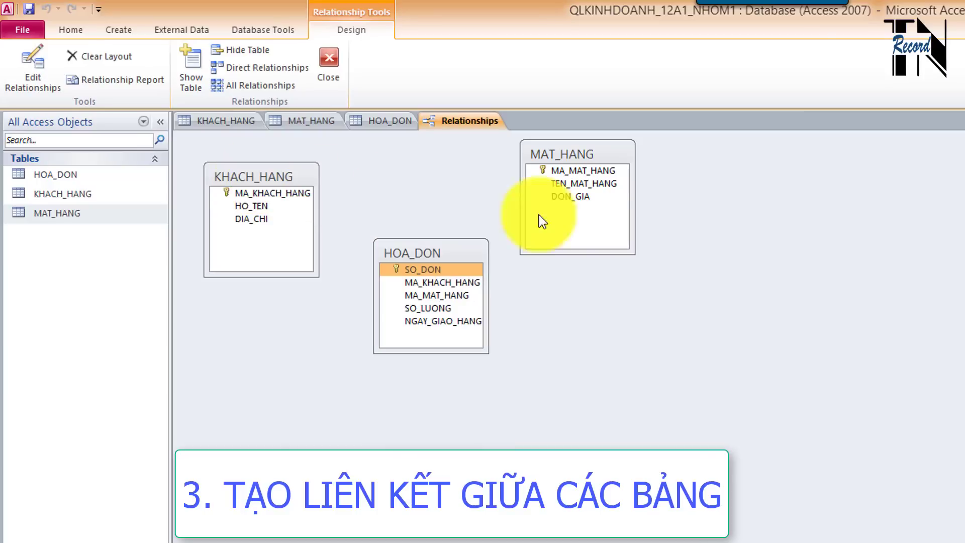
{"action": "left_click_drag", "start_coordinate": [567, 157], "coordinate": [603, 170]}
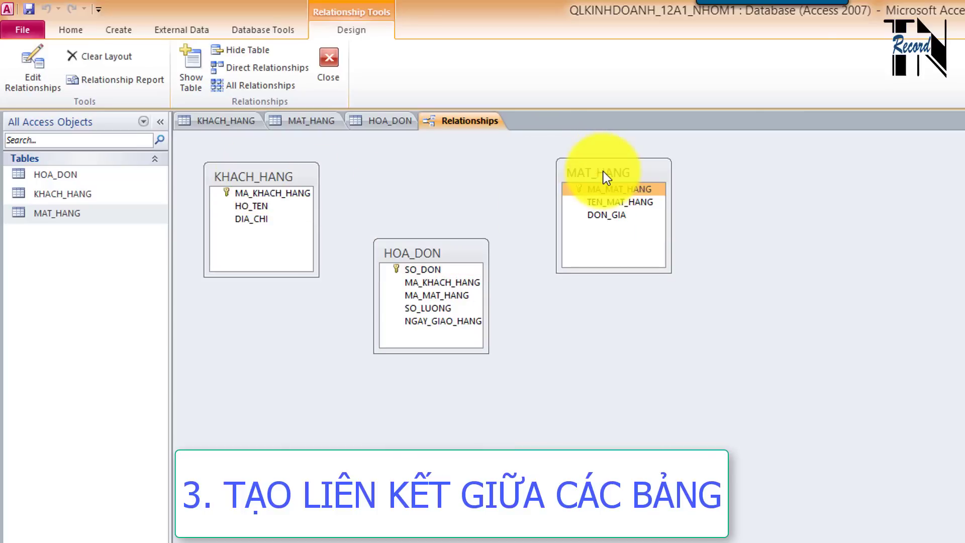
{"action": "left_click", "coordinate": [275, 194]}
{"action": "left_click_drag", "start_coordinate": [275, 193], "coordinate": [432, 281]}
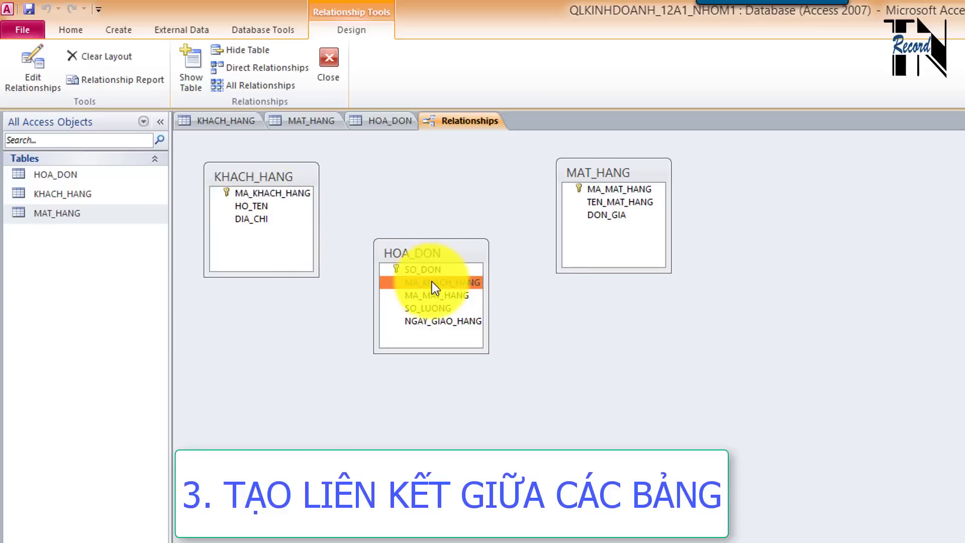
- Create a one-to-many link from KHACH_HANG to HOA_DON on MA_KHACH_HANG
{"action": "mouse_move", "coordinate": [604, 194]}
{"action": "left_mouse_down"}
{"action": "mouse_move", "coordinate": [479, 287]}
{"action": "mouse_move", "coordinate": [443, 295]}
{"action": "left_mouse_up"}
{"action": "left_click", "coordinate": [271, 193]}
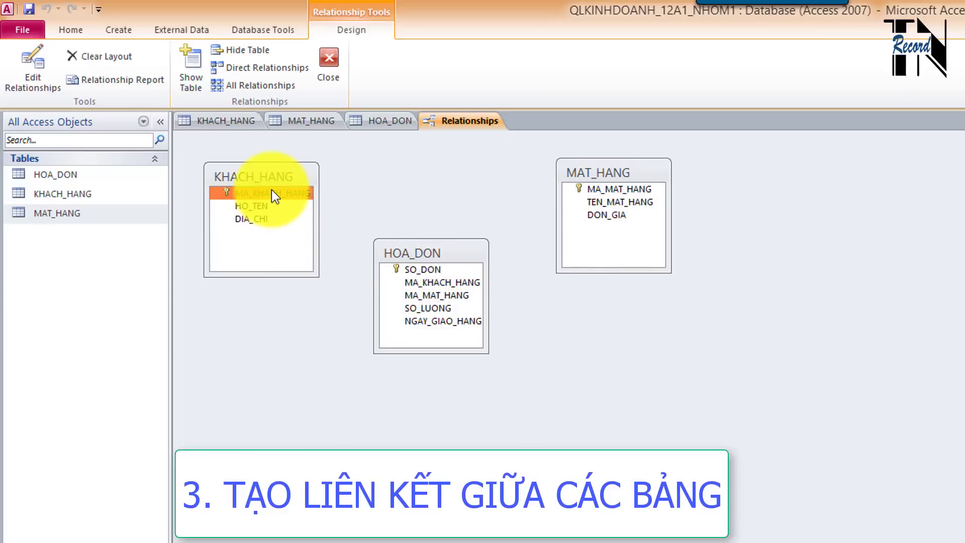
{"action": "left_click_drag", "start_coordinate": [272, 193], "coordinate": [421, 280]}
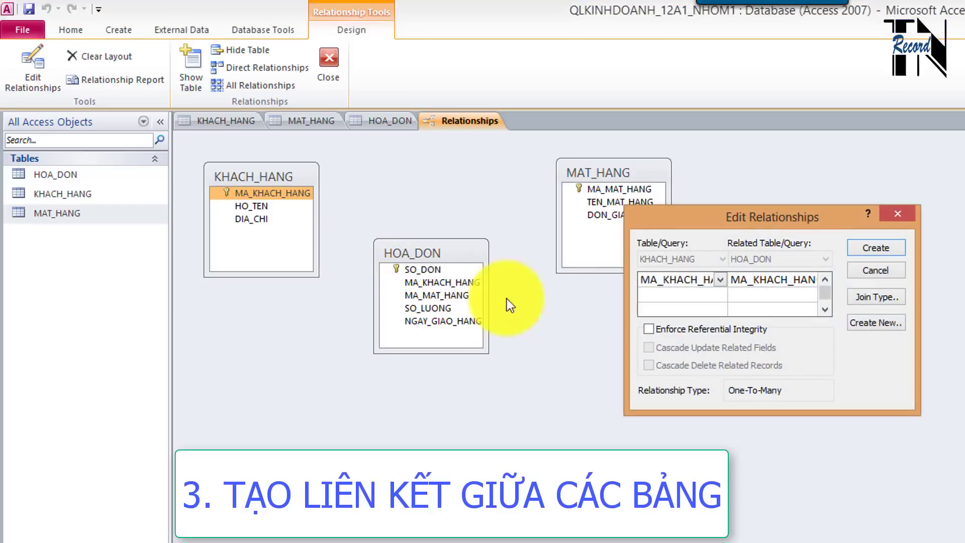
{"action": "left_click", "coordinate": [869, 252]}
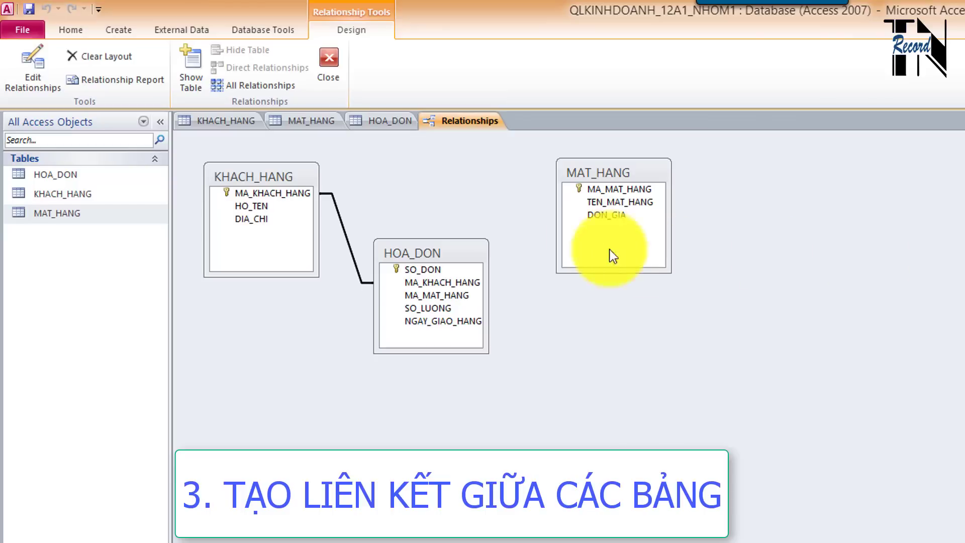
- Create a one-to-many link from MAT_HANG to HOA_DON on MA_MAT_HANG
{"action": "left_click", "coordinate": [619, 204]}
{"action": "left_click", "coordinate": [613, 191]}
{"action": "left_click_drag", "start_coordinate": [614, 192], "coordinate": [429, 293]}
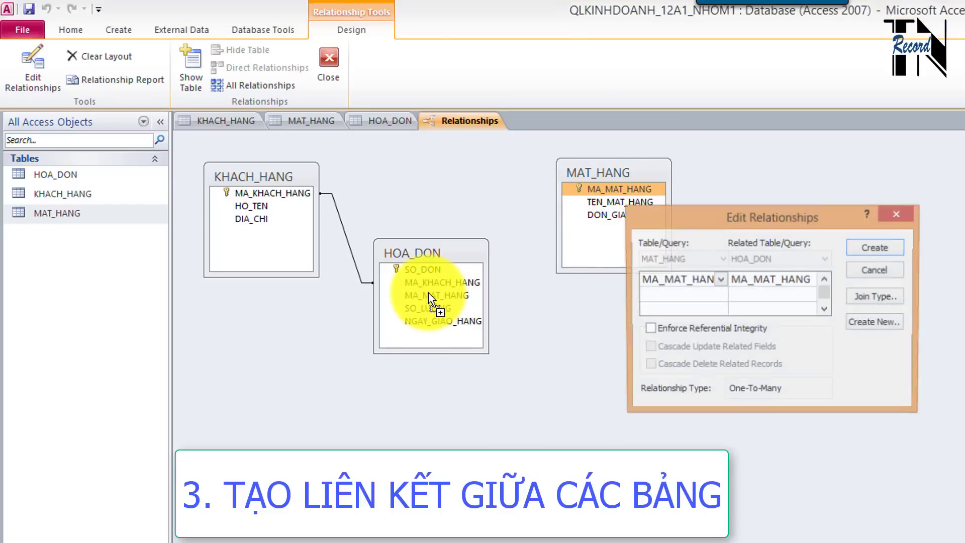
{"action": "left_click", "coordinate": [876, 251]}
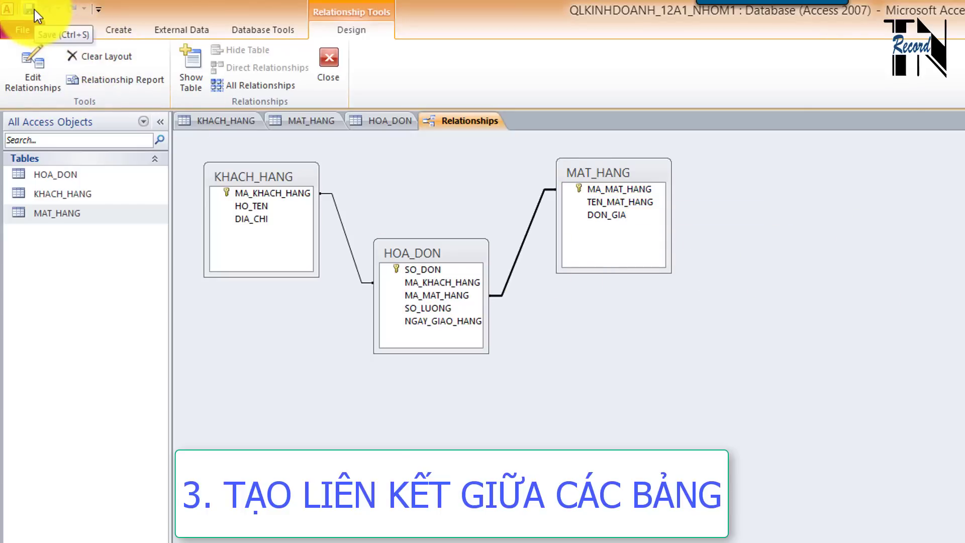
- Clear the whole relationships layout, confirming with Yes, and call up the shortcut menu on the empty canvas
{"action": "left_click", "coordinate": [346, 237]}
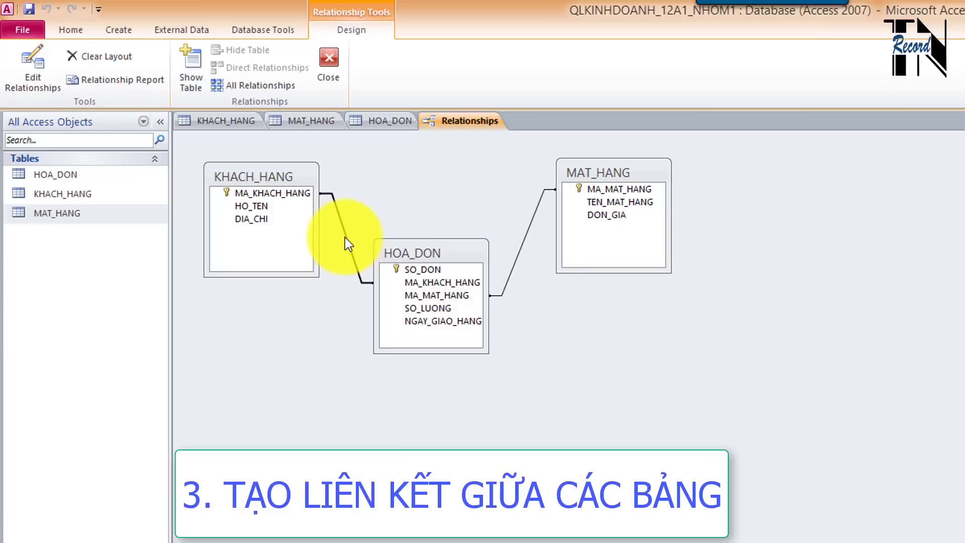
{"action": "right_click", "coordinate": [345, 238]}
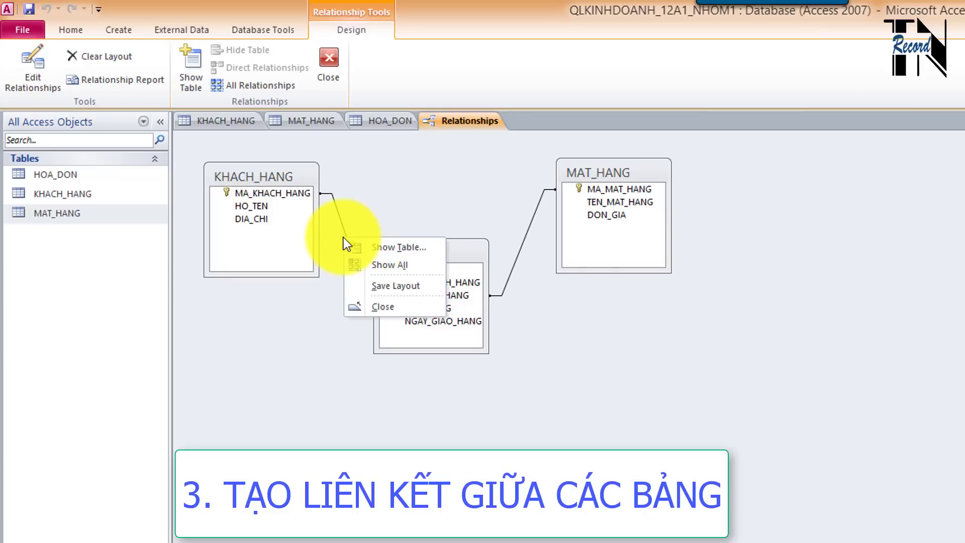
{"action": "left_click", "coordinate": [343, 238]}
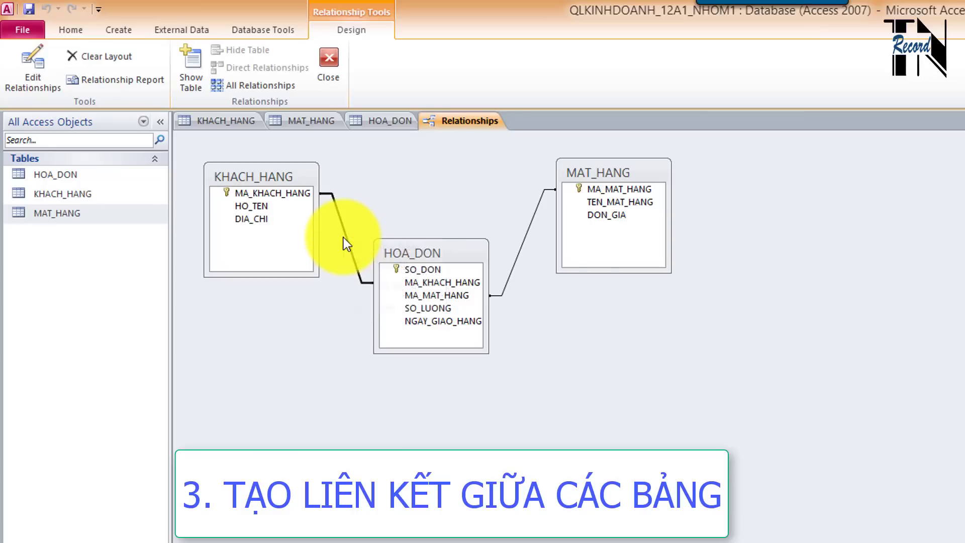
{"action": "left_click", "coordinate": [93, 61]}
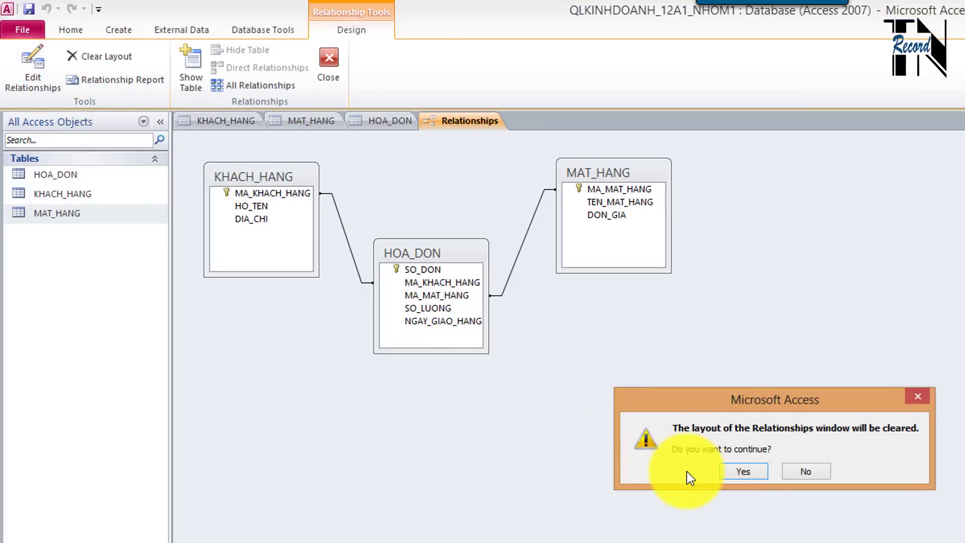
{"action": "left_click", "coordinate": [749, 470]}
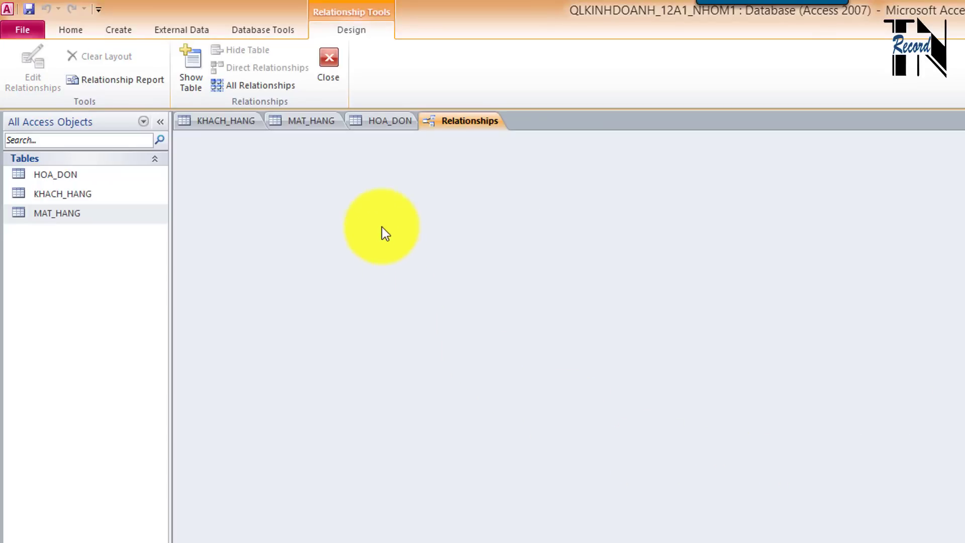
{"action": "right_click", "coordinate": [380, 228]}
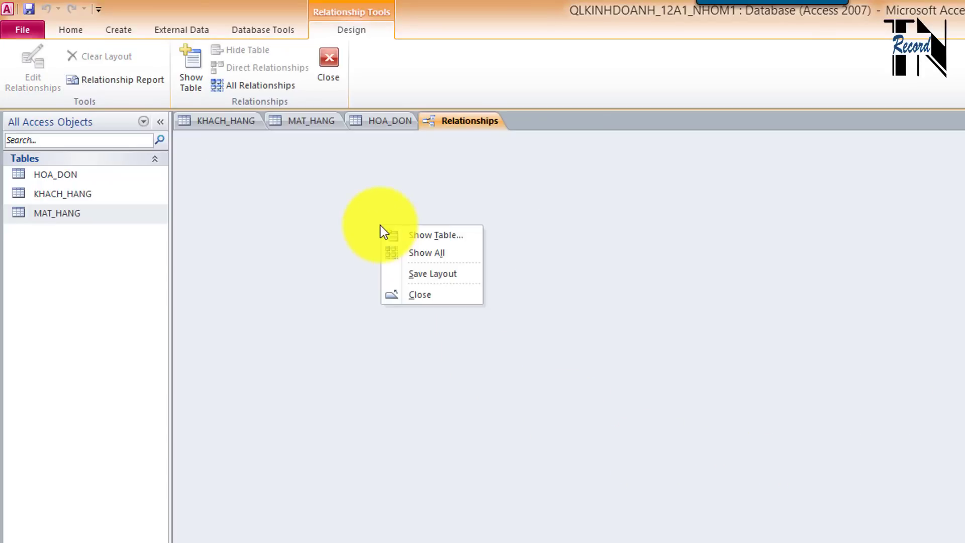
- Add HOA_DON, KHACH_HANG and MAT_HANG back onto the relationships layout through Show Table
{"action": "left_click", "coordinate": [418, 236]}
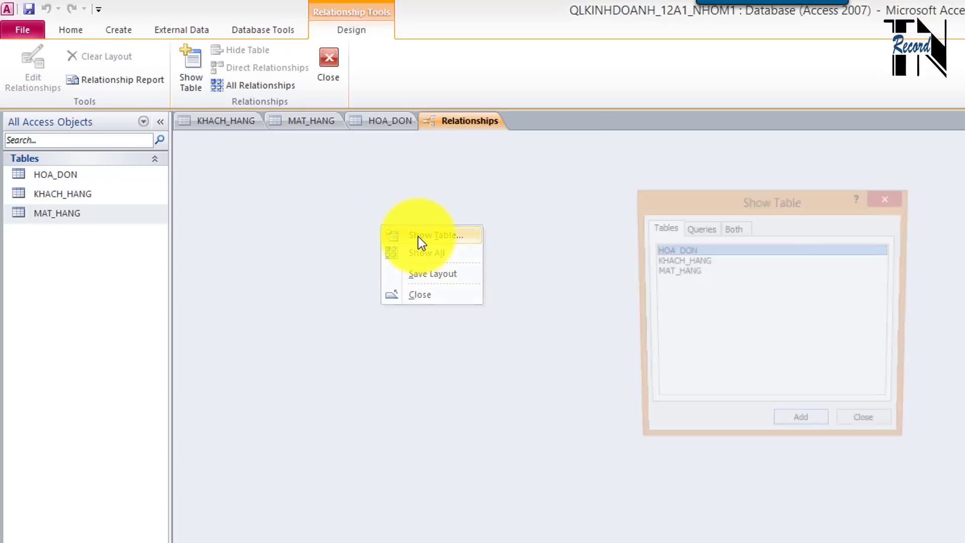
{"action": "left_click", "coordinate": [794, 425]}
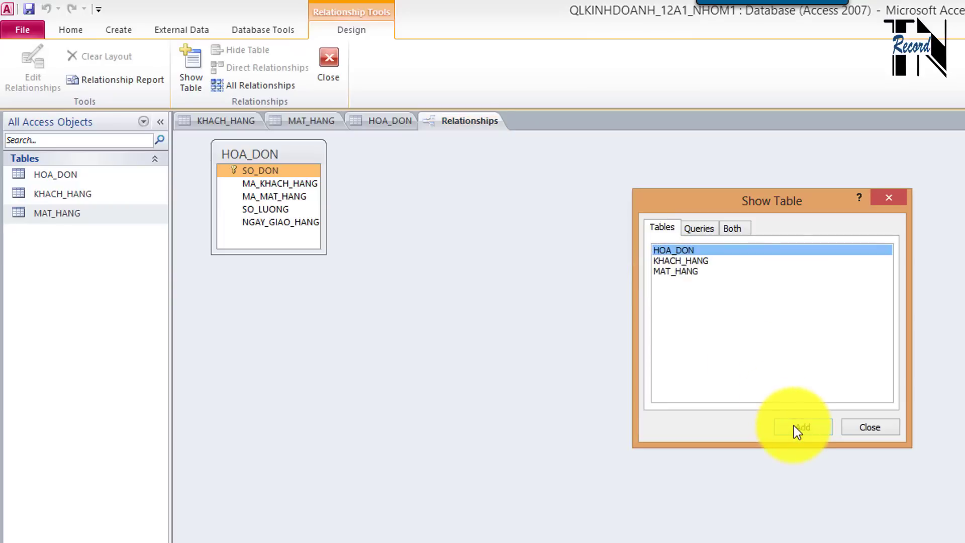
{"action": "left_click", "coordinate": [695, 260]}
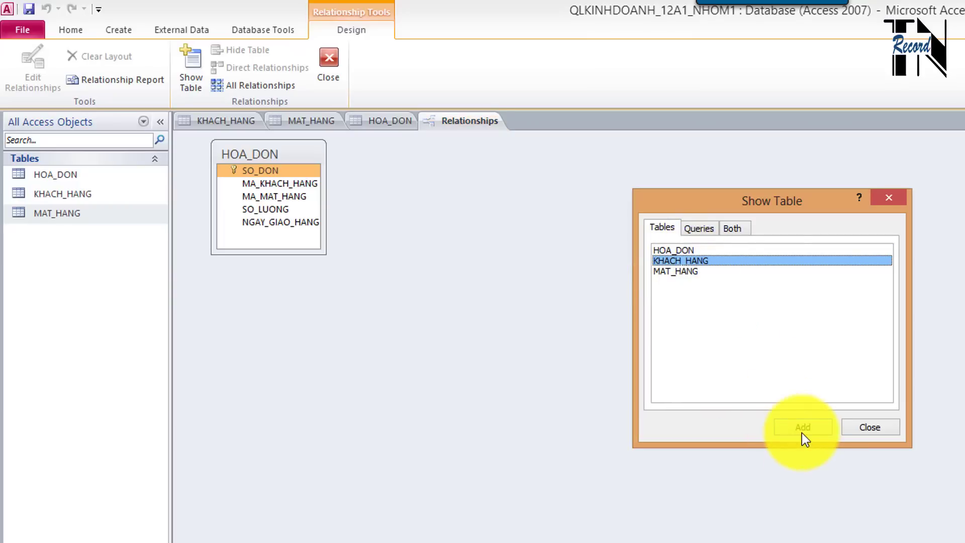
{"action": "left_click", "coordinate": [801, 430]}
{"action": "left_click", "coordinate": [683, 274]}
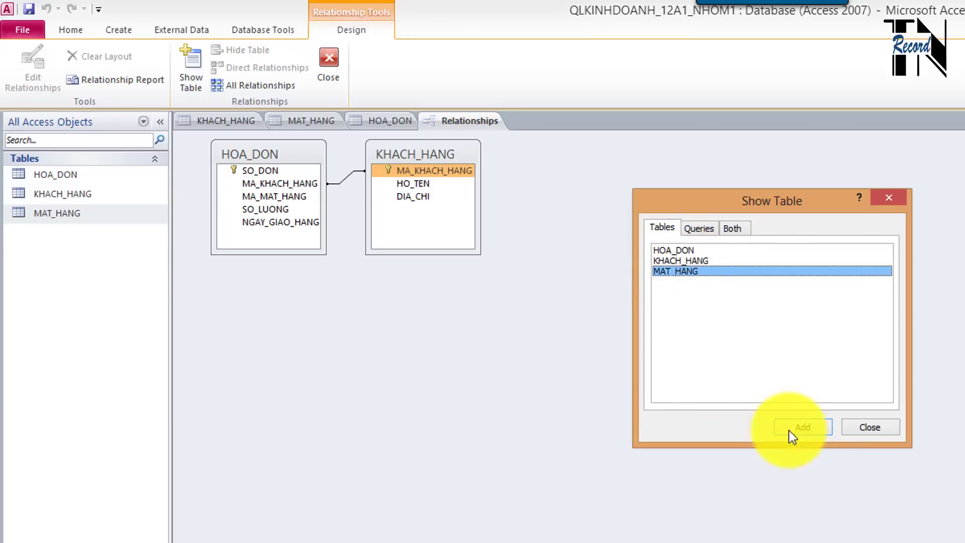
{"action": "left_click", "coordinate": [801, 427]}
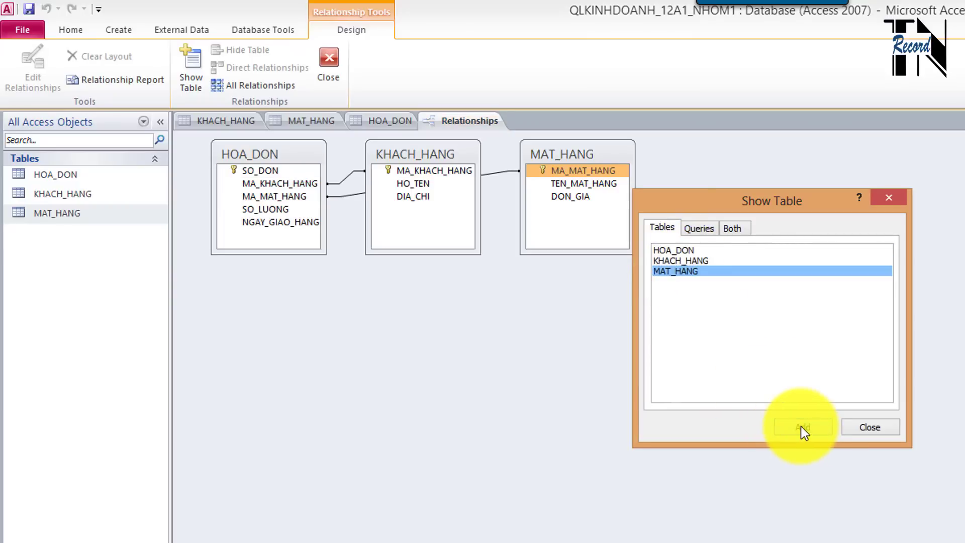
{"action": "left_click", "coordinate": [888, 199]}
- Rearrange the tables in a V, with KHACH_HANG upper left, MAT_HANG upper right and HOA_DON lower middle
{"action": "left_click_drag", "start_coordinate": [449, 155], "coordinate": [300, 370]}
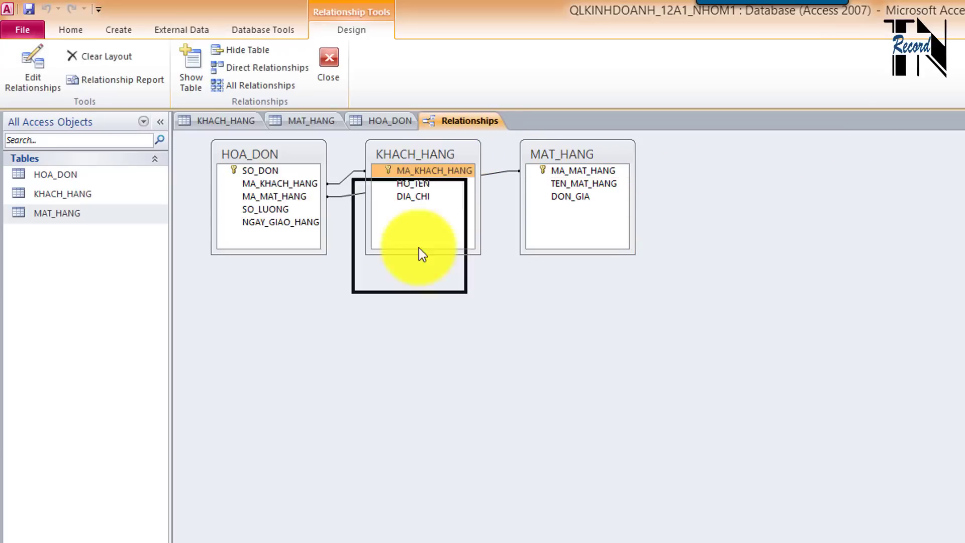
{"action": "left_click_drag", "start_coordinate": [260, 158], "coordinate": [451, 345]}
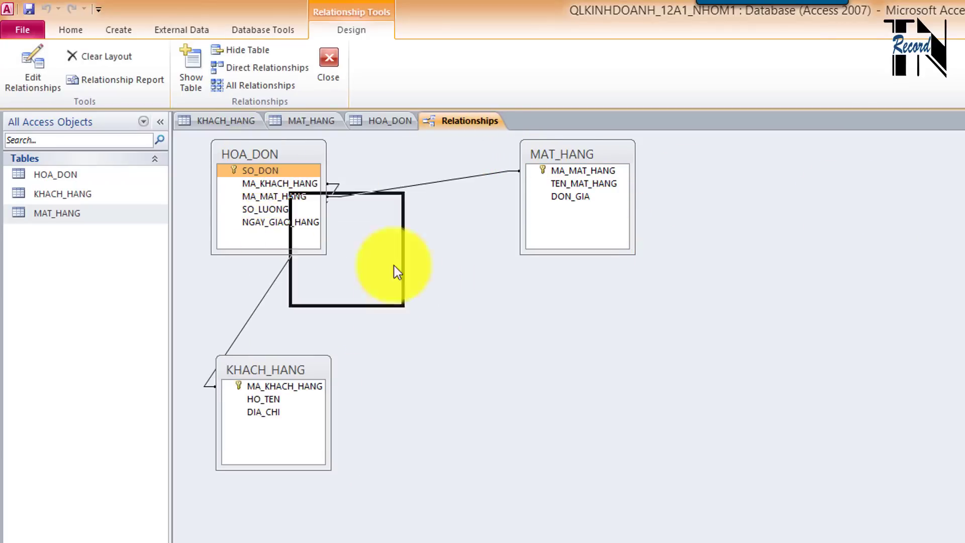
{"action": "left_click_drag", "start_coordinate": [263, 370], "coordinate": [248, 199]}
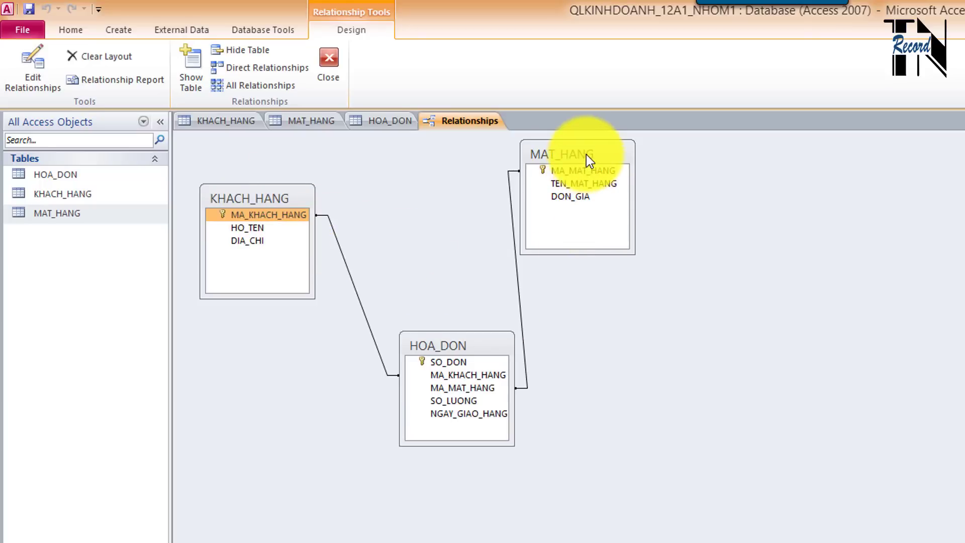
{"action": "left_click_drag", "start_coordinate": [586, 155], "coordinate": [671, 209]}
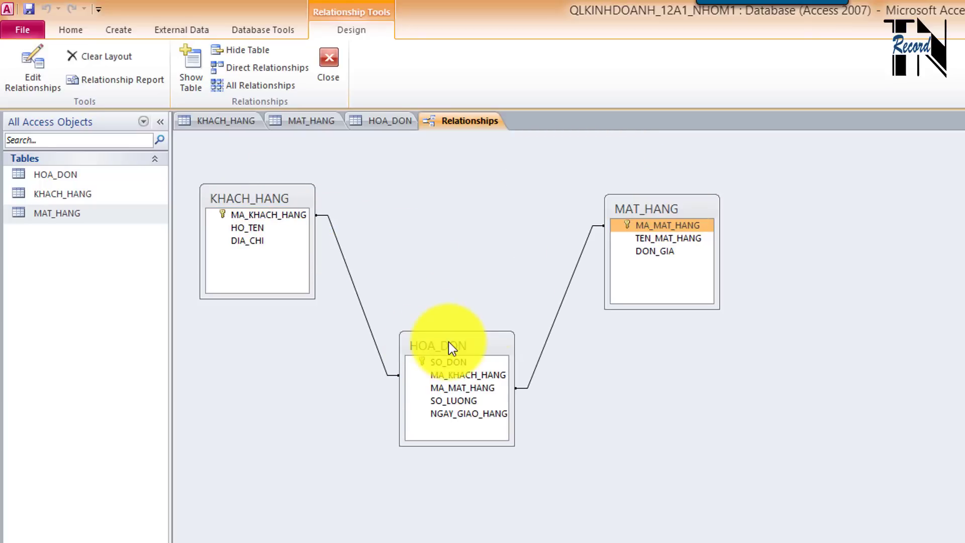
{"action": "left_click_drag", "start_coordinate": [448, 343], "coordinate": [448, 288]}
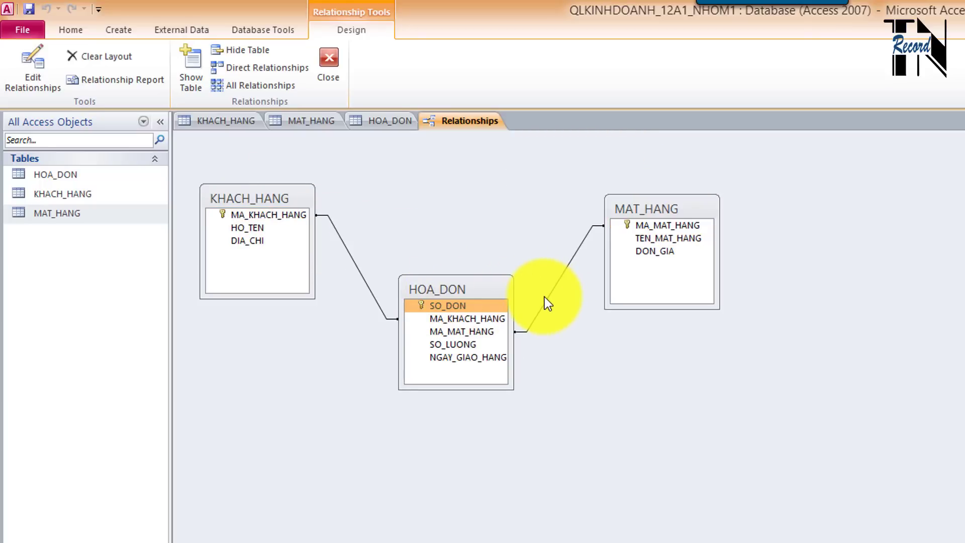
{"action": "left_click", "coordinate": [547, 297]}
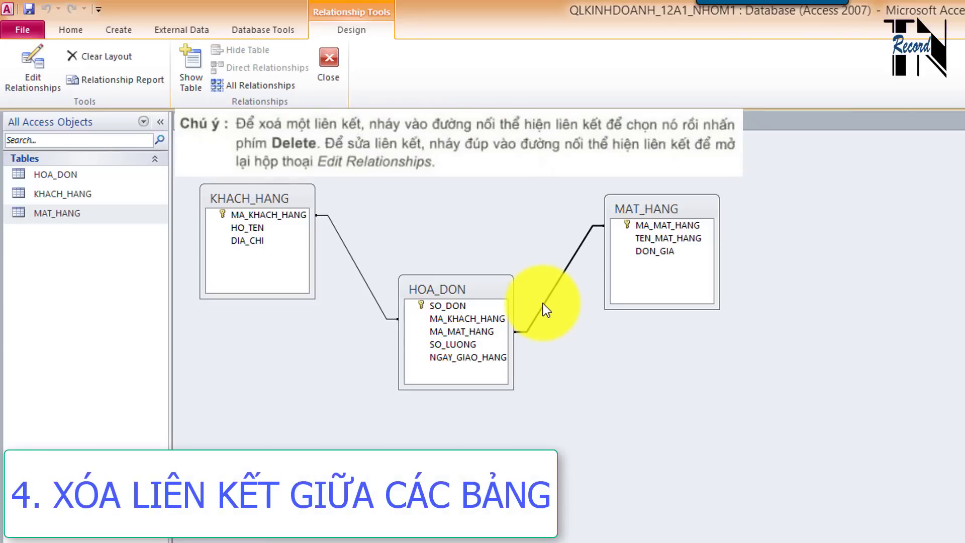
- Delete the HOA_DON–MAT_HANG and KHACH_HANG–HOA_DON relationships, confirming each deletion
{"action": "key", "text": "Delete"}
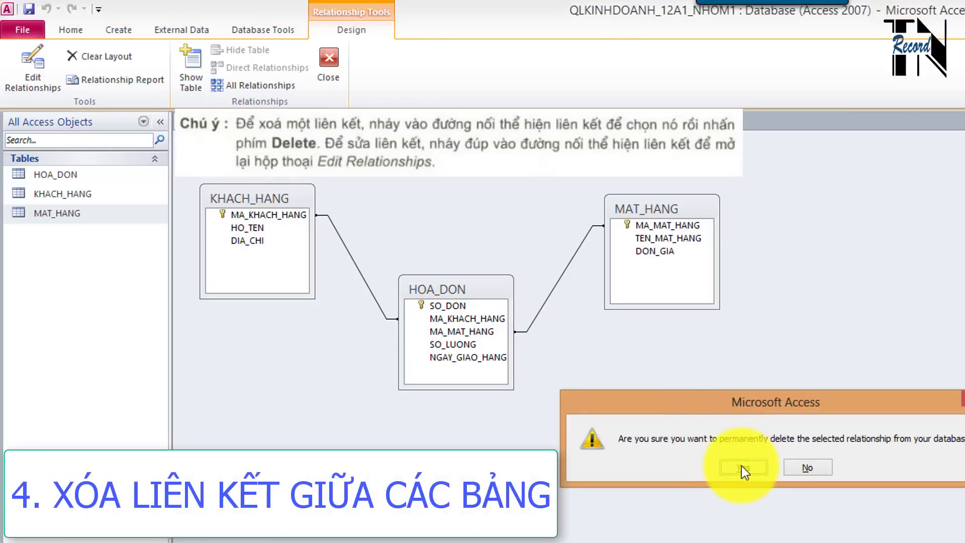
{"action": "left_click", "coordinate": [741, 465]}
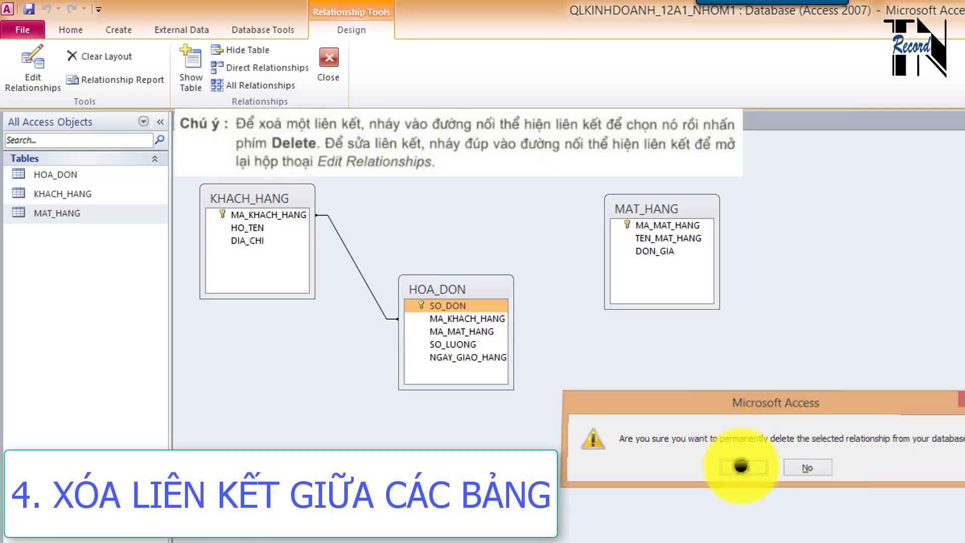
{"action": "left_click", "coordinate": [372, 295]}
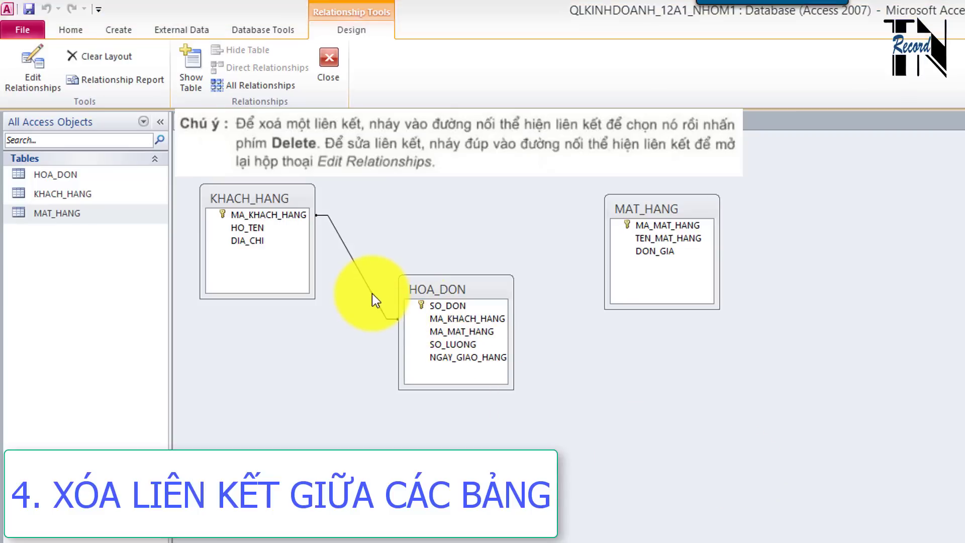
{"action": "key", "text": "Delete"}
{"action": "left_click", "coordinate": [740, 467]}
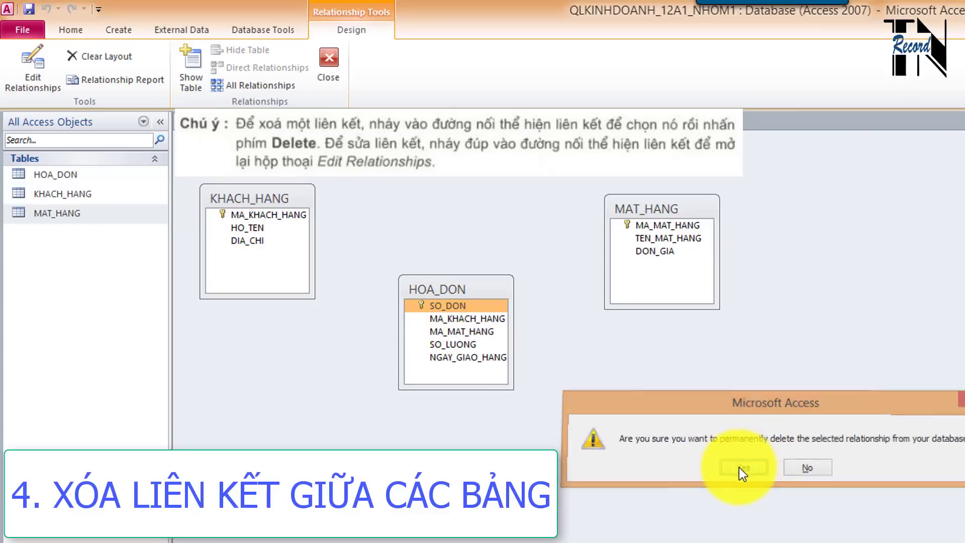
- Recreate the links to HOA_DON on MA_KHACH_HANG from KHACH_HANG and MA_MAT_HANG from MAT_HANG
{"action": "left_click", "coordinate": [282, 214]}
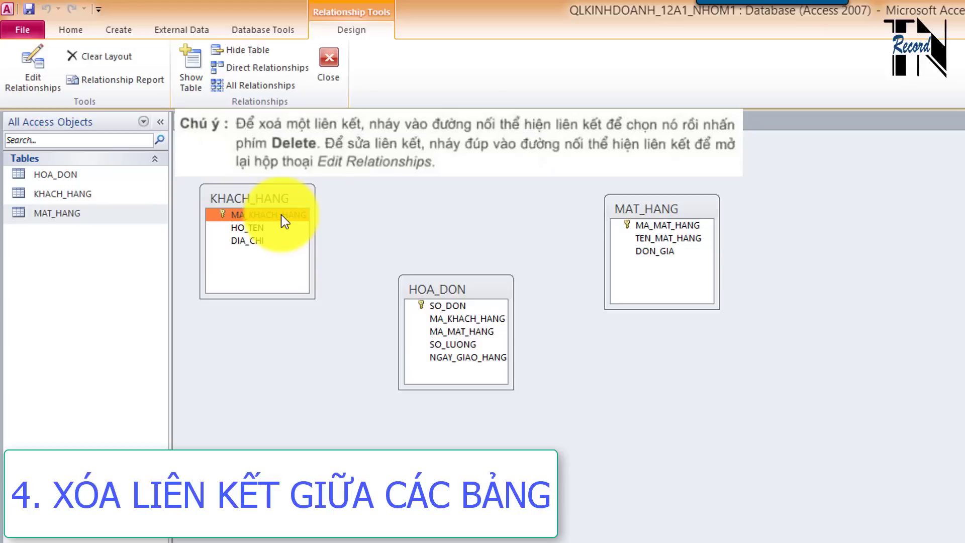
{"action": "left_click_drag", "start_coordinate": [281, 214], "coordinate": [449, 312]}
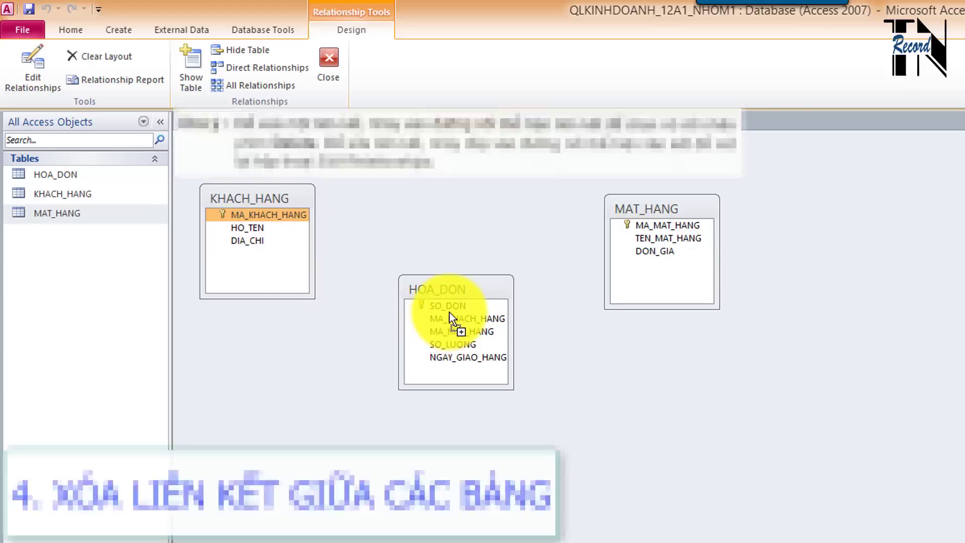
{"action": "left_click_drag", "start_coordinate": [450, 312], "coordinate": [448, 318]}
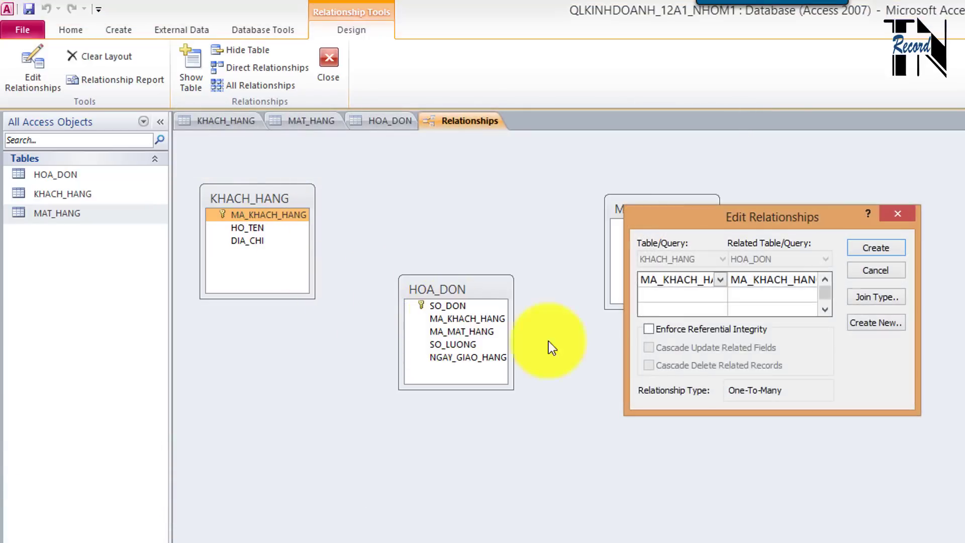
{"action": "left_click", "coordinate": [877, 249]}
{"action": "left_click", "coordinate": [672, 227]}
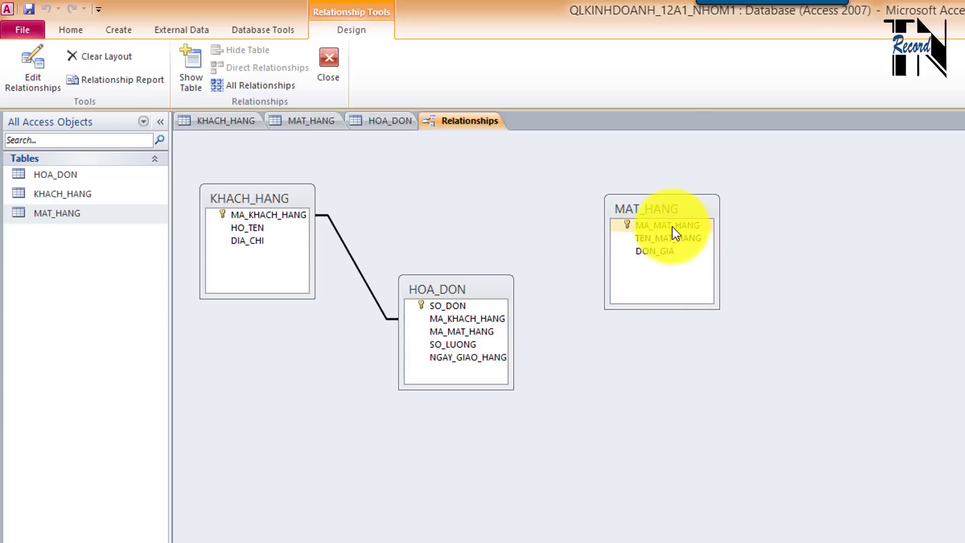
{"action": "left_click_drag", "start_coordinate": [672, 227], "coordinate": [465, 331]}
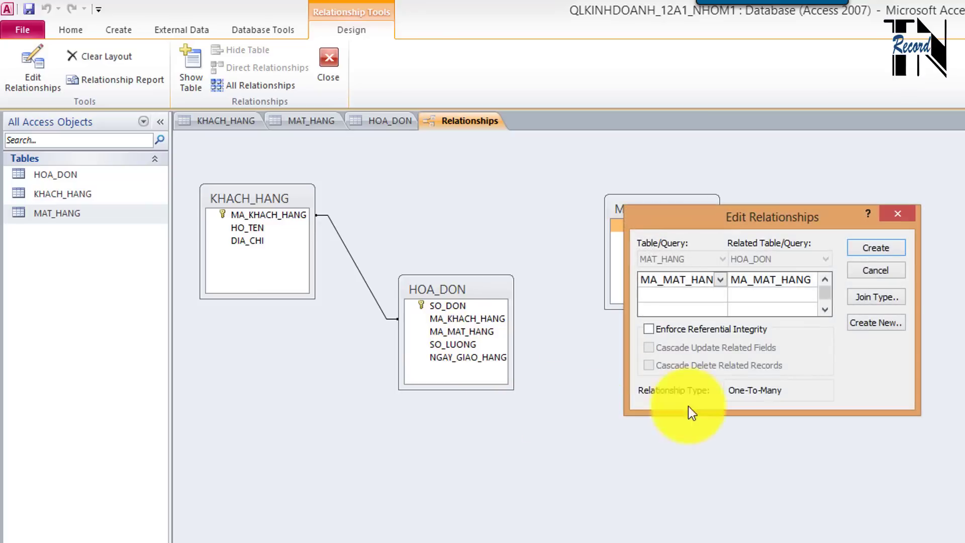
{"action": "left_click", "coordinate": [877, 248]}
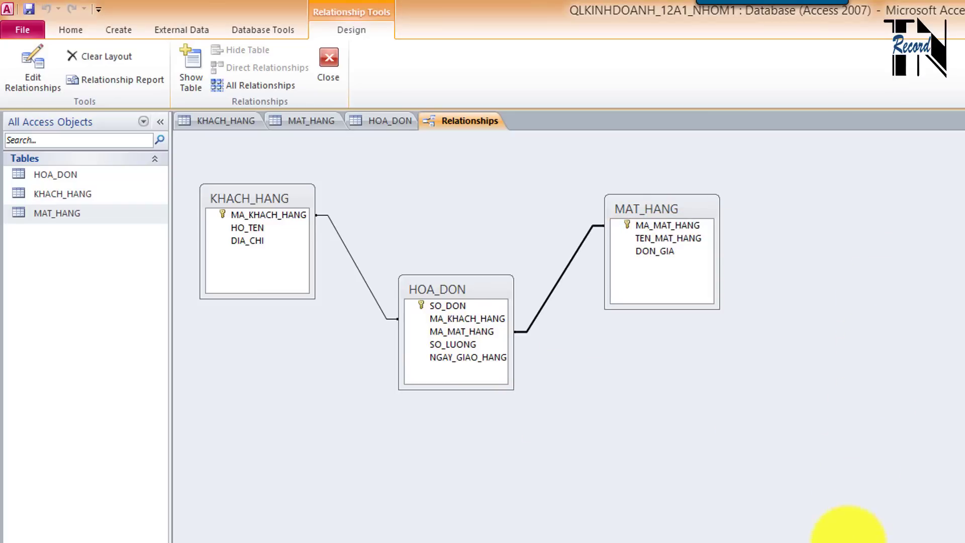
- Save and close the relationships layout, then reopen it to check the links and close it again
{"action": "left_click", "coordinate": [28, 8]}
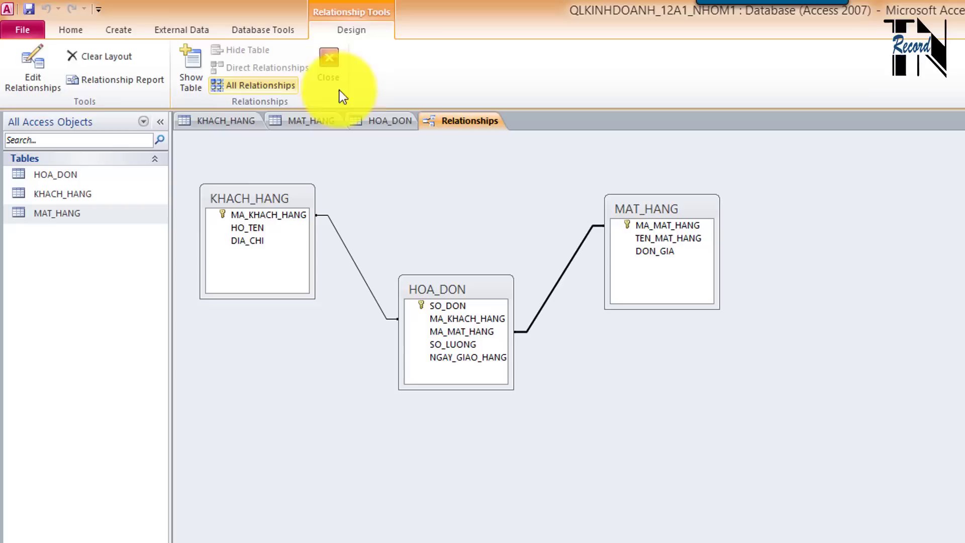
{"action": "left_click", "coordinate": [330, 62]}
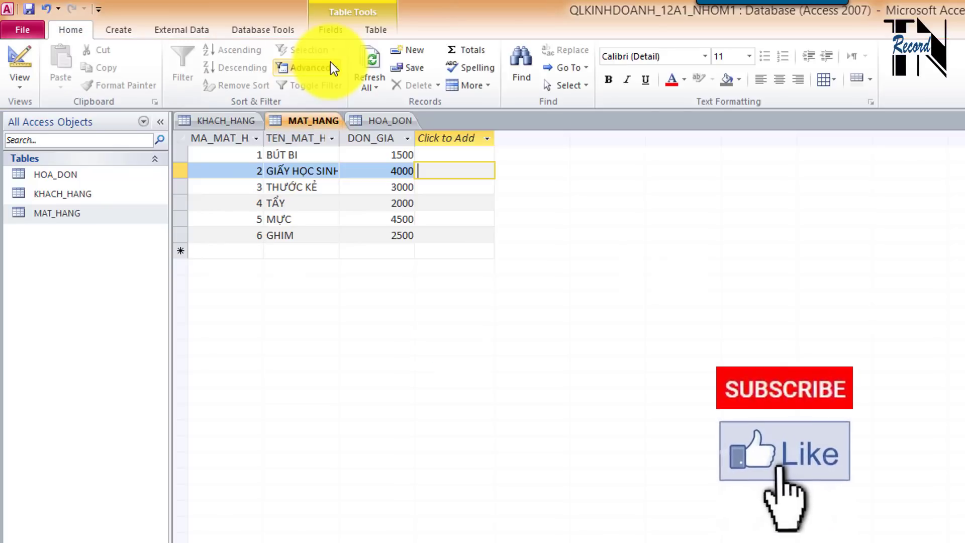
{"action": "left_click", "coordinate": [275, 29]}
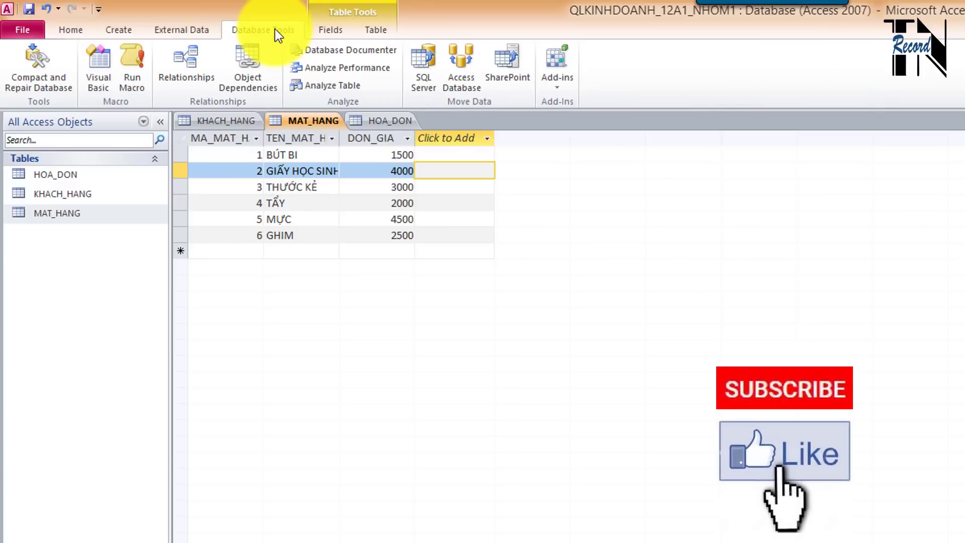
{"action": "left_click", "coordinate": [189, 63]}
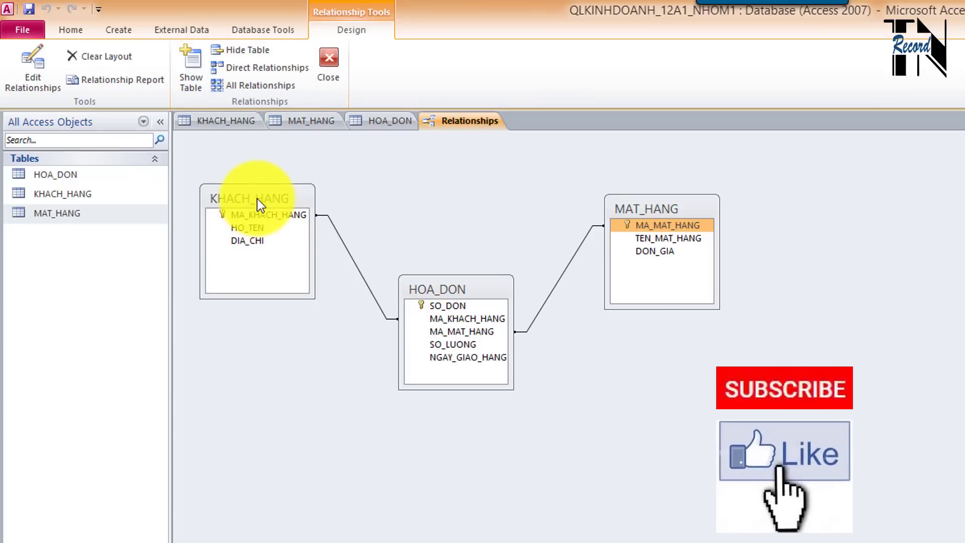
{"action": "left_click", "coordinate": [329, 60]}
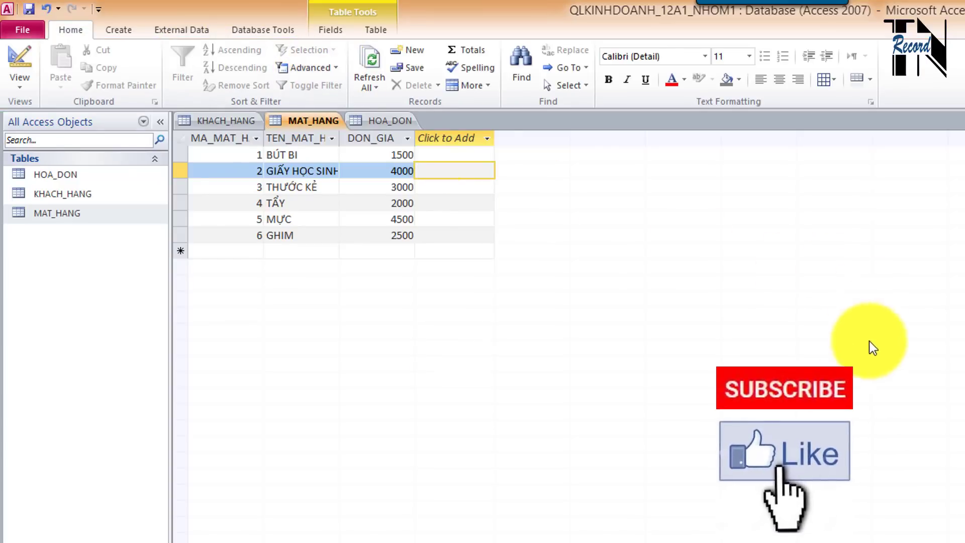